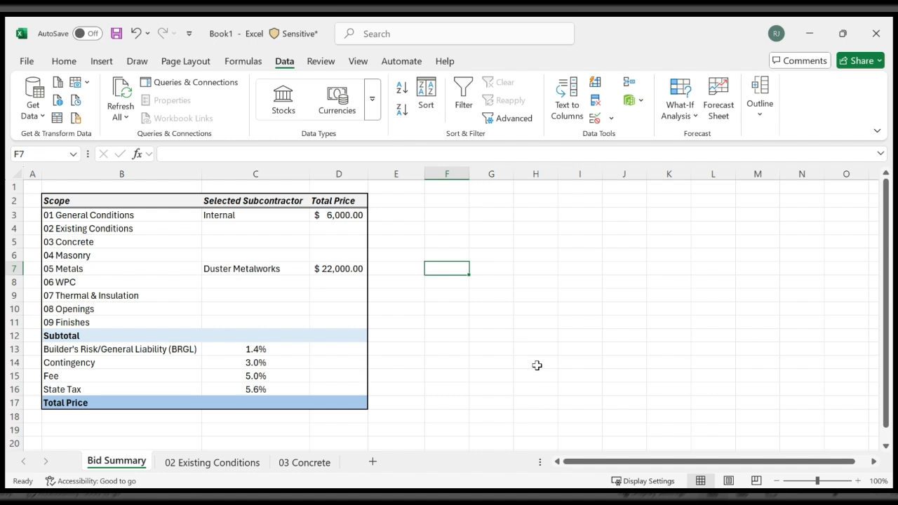
# Select the empty Selected Subcontractor cell in the 03 Concrete row of the bid summary.
pyautogui.press('Left')
pyautogui.press('Left')
pyautogui.press('Left')
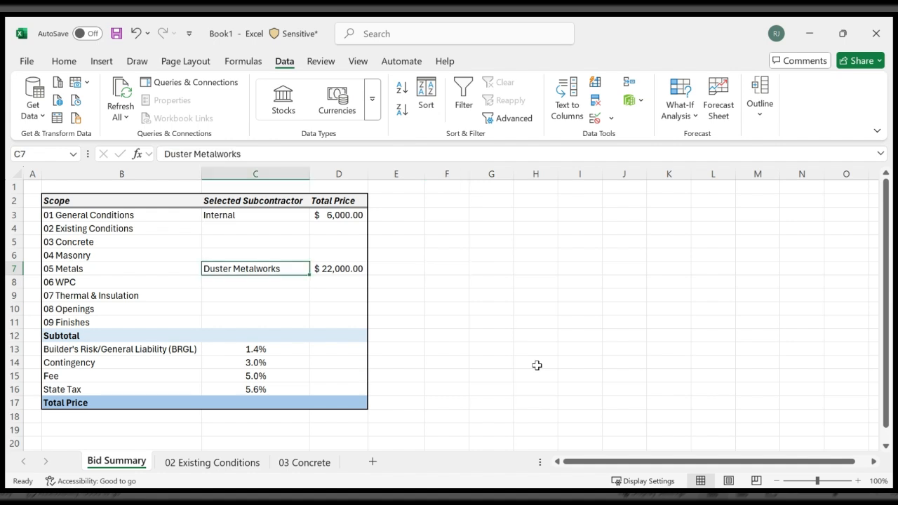
pyautogui.press('Up')
pyautogui.press('Up')
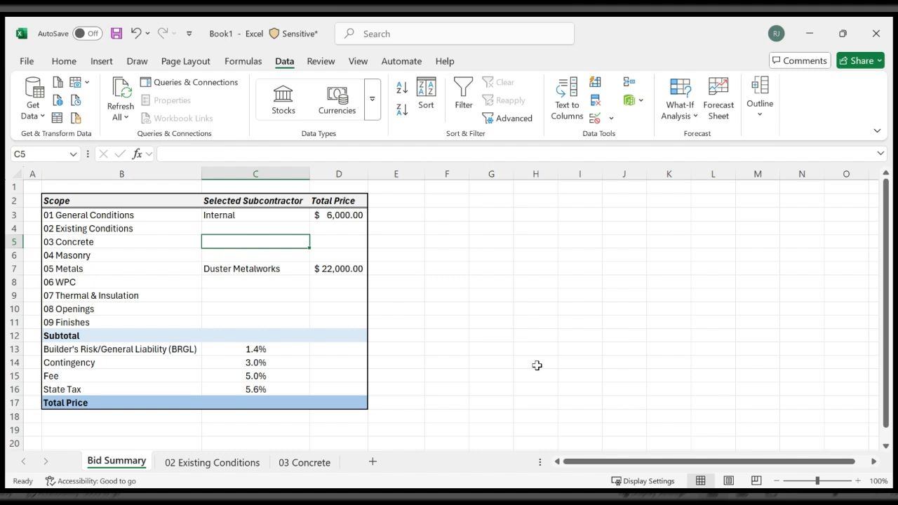
# Open the 03 Concrete sheet and examine the subcontractor names and prices against the internal estimate.
pyautogui.click(309, 461)
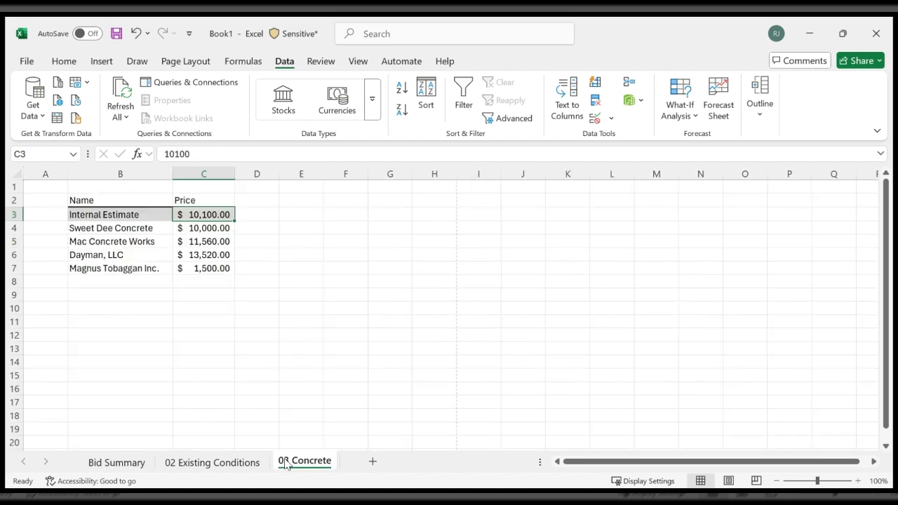
pyautogui.click(395, 261)
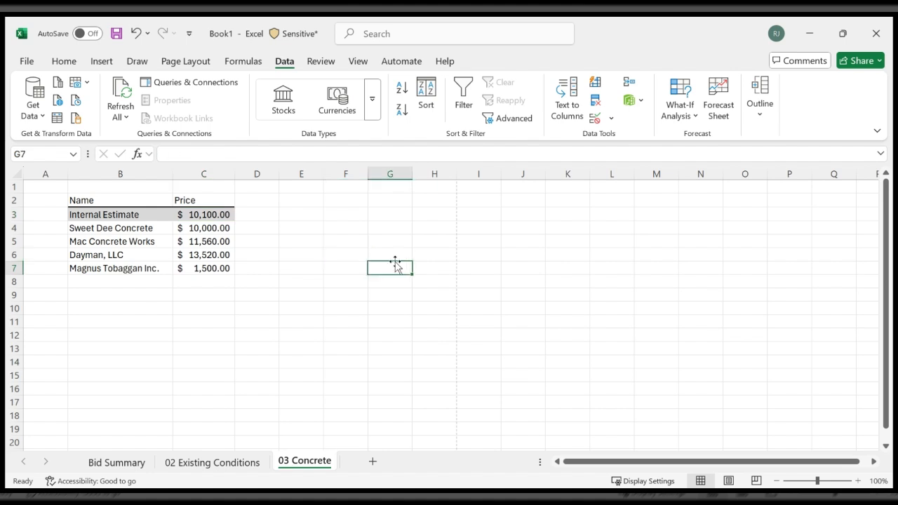
pyautogui.press('Up')
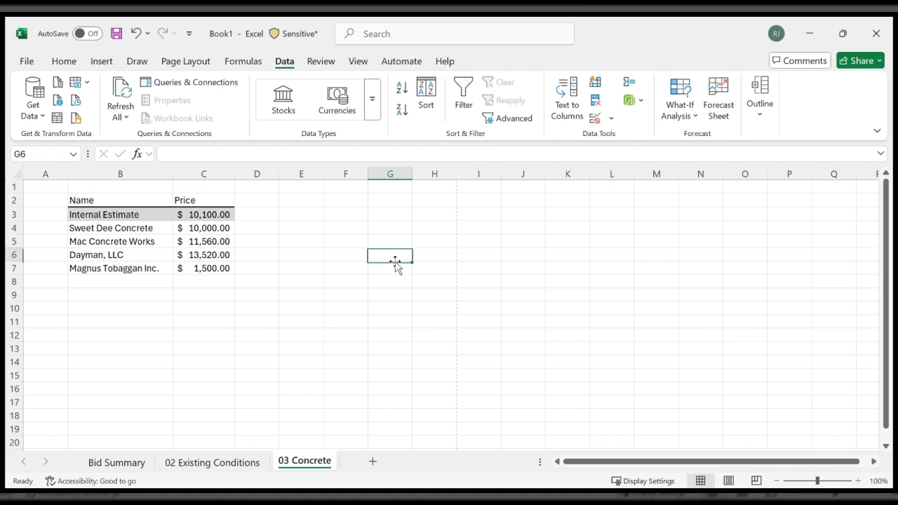
pyautogui.press('Up')
pyautogui.press('Up')
pyautogui.press('Up')
pyautogui.press('Left')
pyautogui.press('Left')
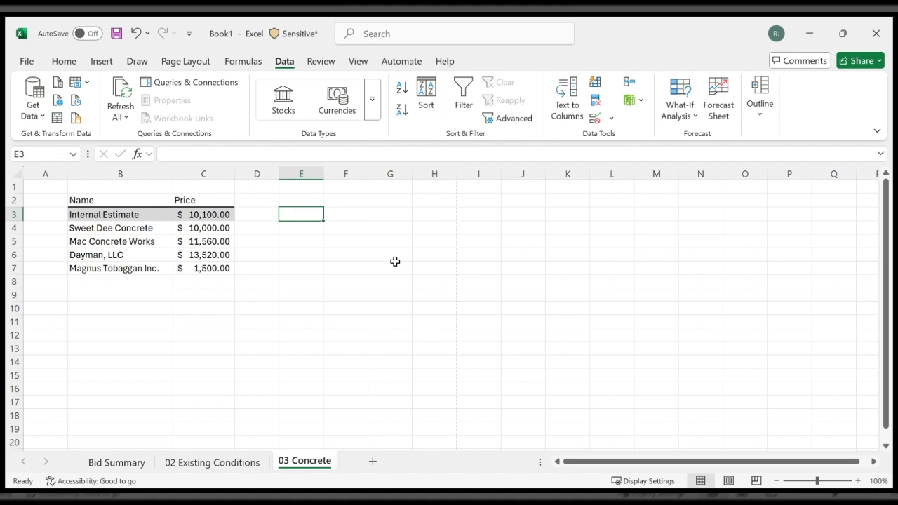
pyautogui.press('Left')
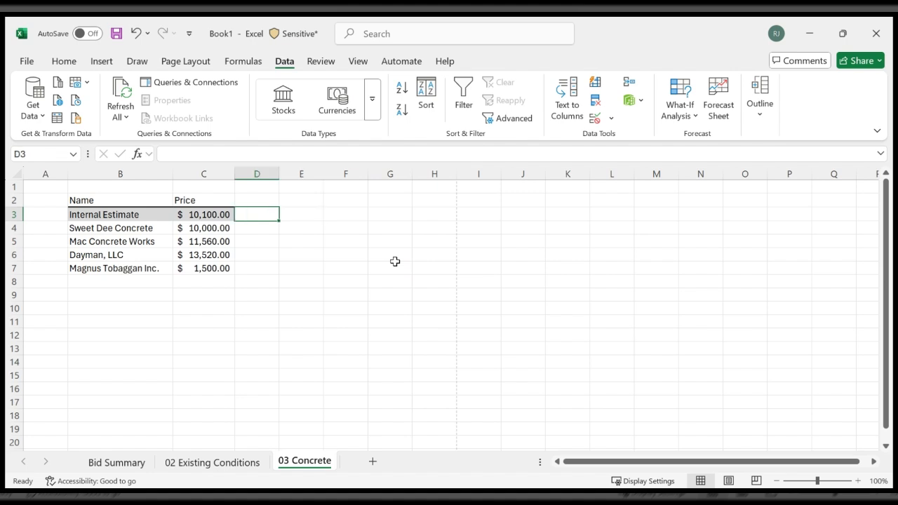
pyautogui.press('Left')
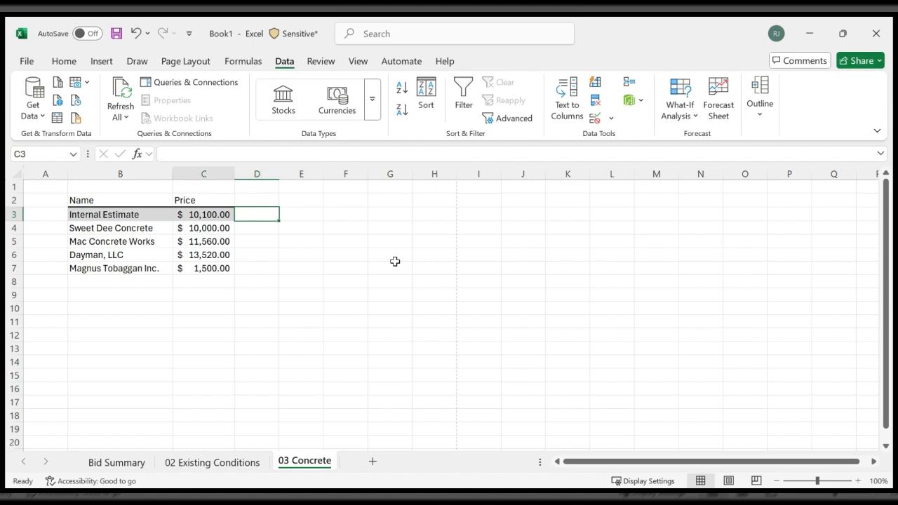
pyautogui.press('Right')
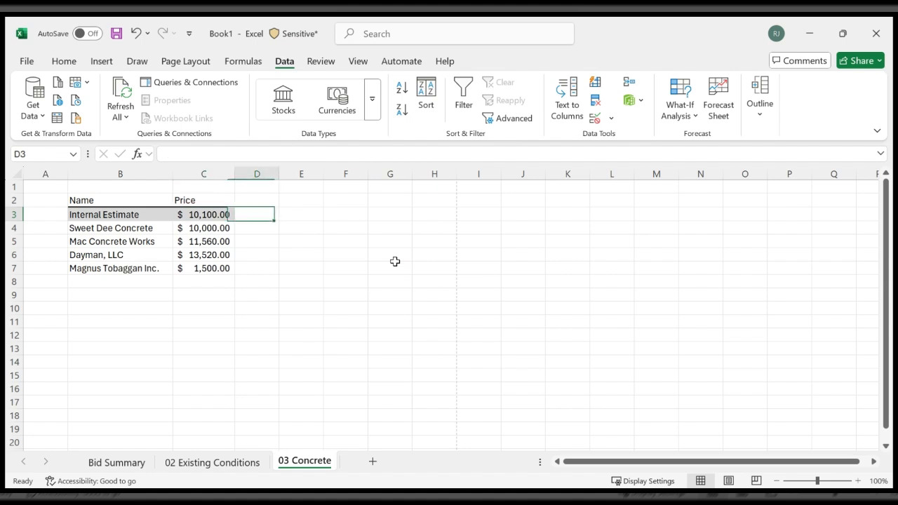
pyautogui.press('Down')
pyautogui.press('Down')
pyautogui.press('Down')
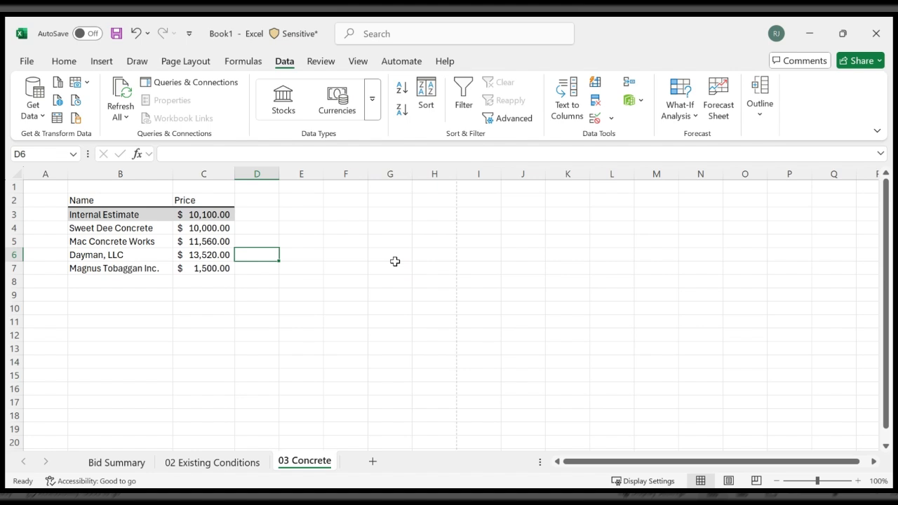
pyautogui.press('Down')
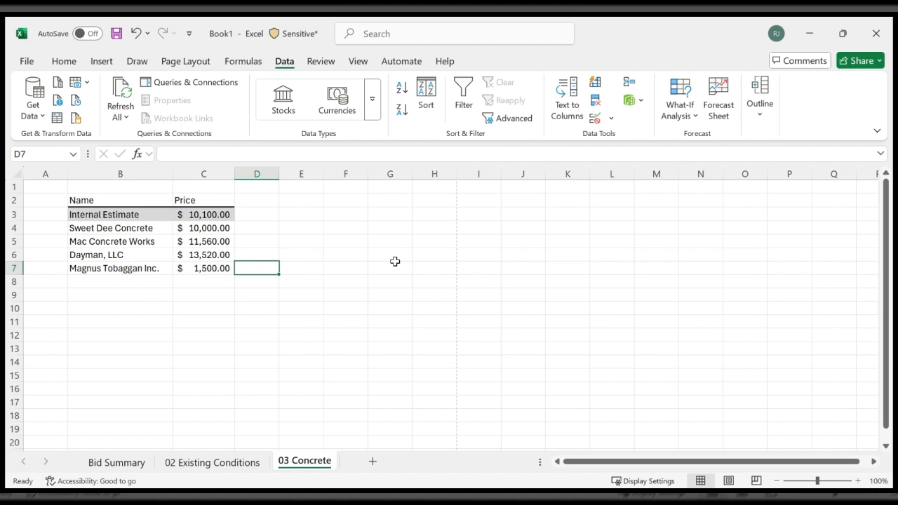
pyautogui.press('Left')
pyautogui.press('Up')
pyautogui.press('Up')
pyautogui.press('Up')
pyautogui.press('Up')
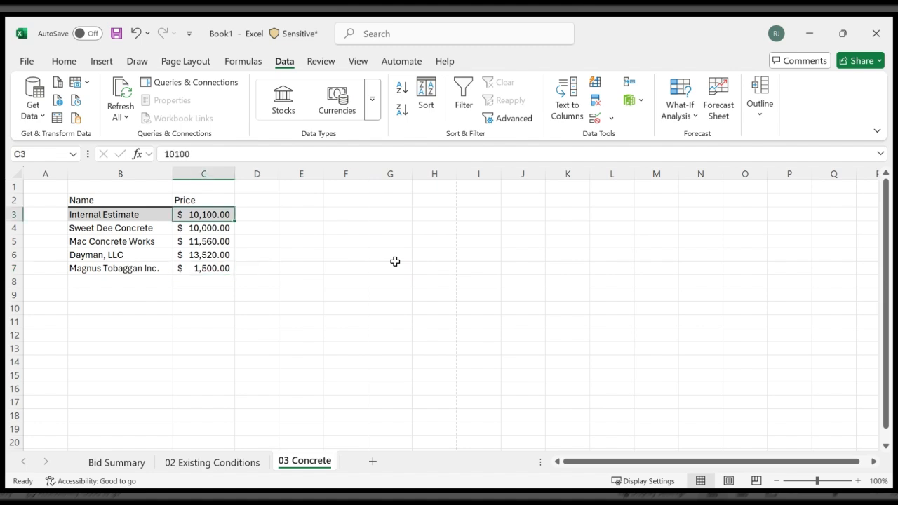
pyautogui.press('Right')
pyautogui.press('Down')
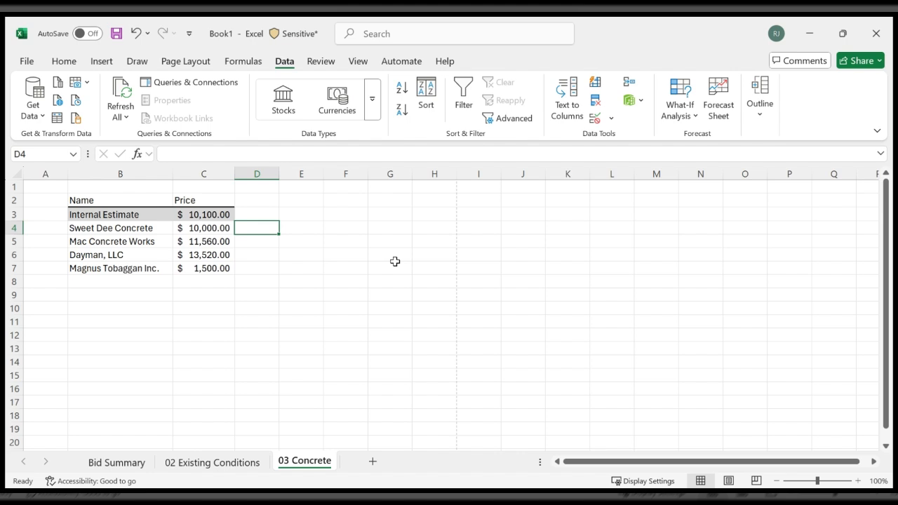
pyautogui.press('Left')
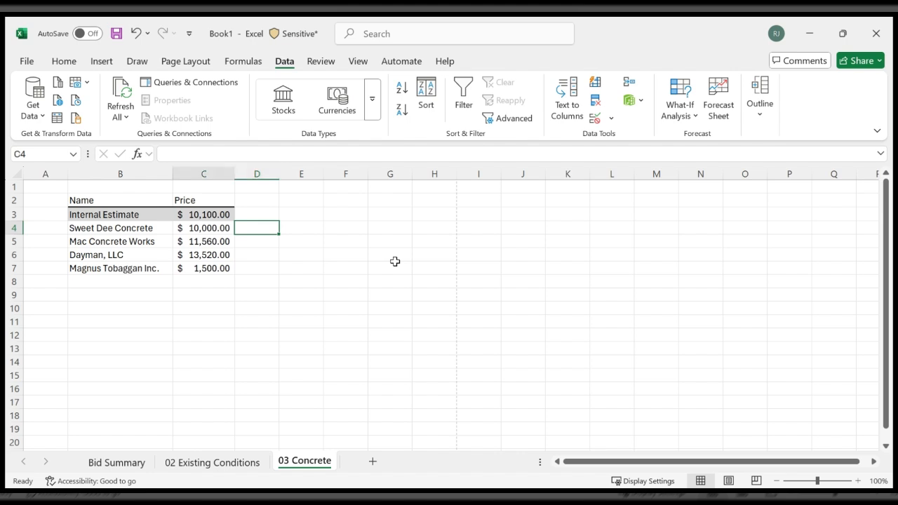
pyautogui.press('Down')
pyautogui.hotkey('ctrl', '5')
pyautogui.press('Down')
pyautogui.hotkey('ctrl', '5')
pyautogui.press('Up')
pyautogui.press('Up')
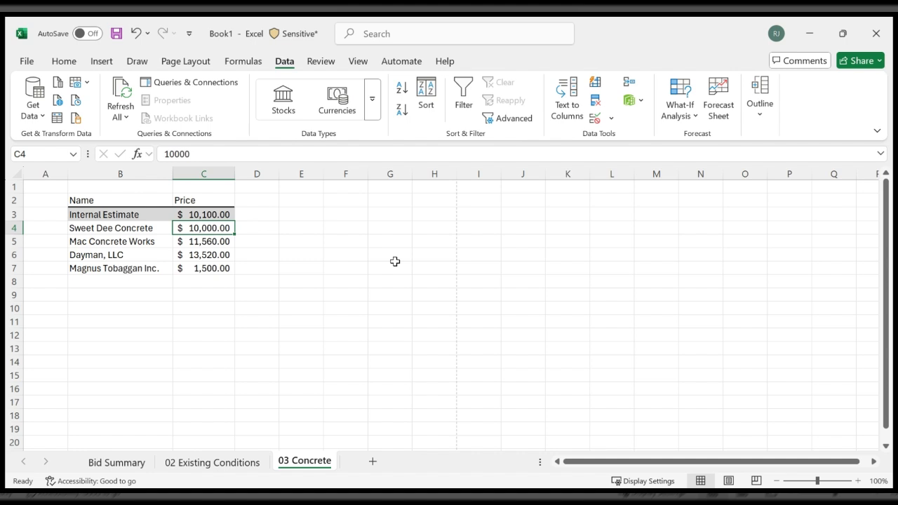
pyautogui.press('Up')
pyautogui.press('Right')
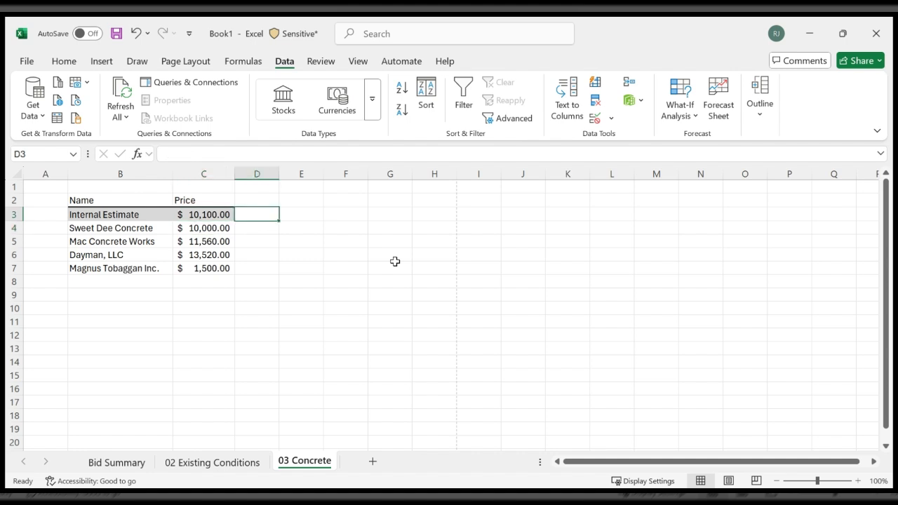
# On Bid Summary, add a list data validation to cell C5, using names B3:B7 of the 03 Concrete sheet as its source.
pyautogui.click(116, 461)
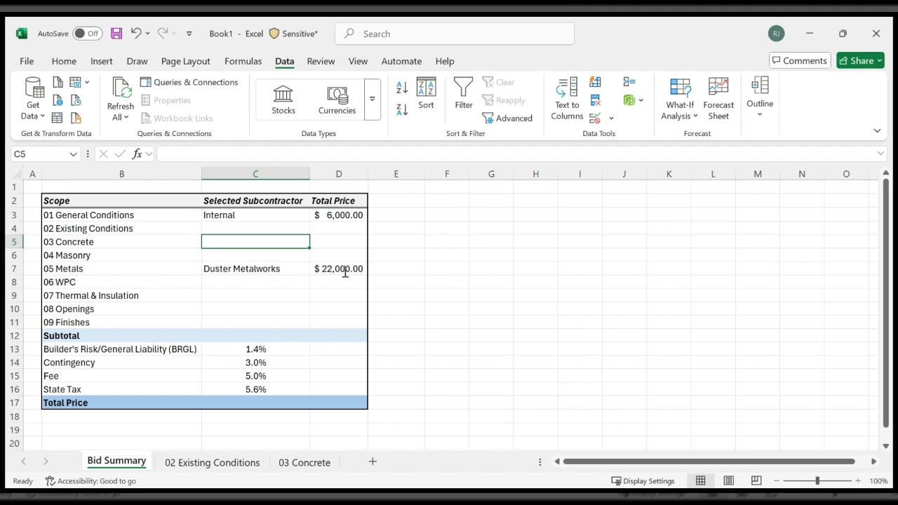
pyautogui.click(502, 274)
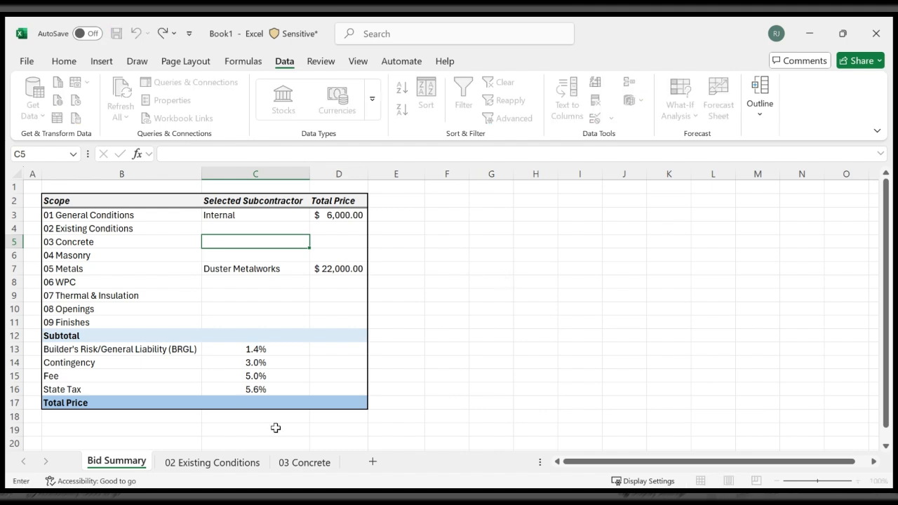
pyautogui.click(305, 463)
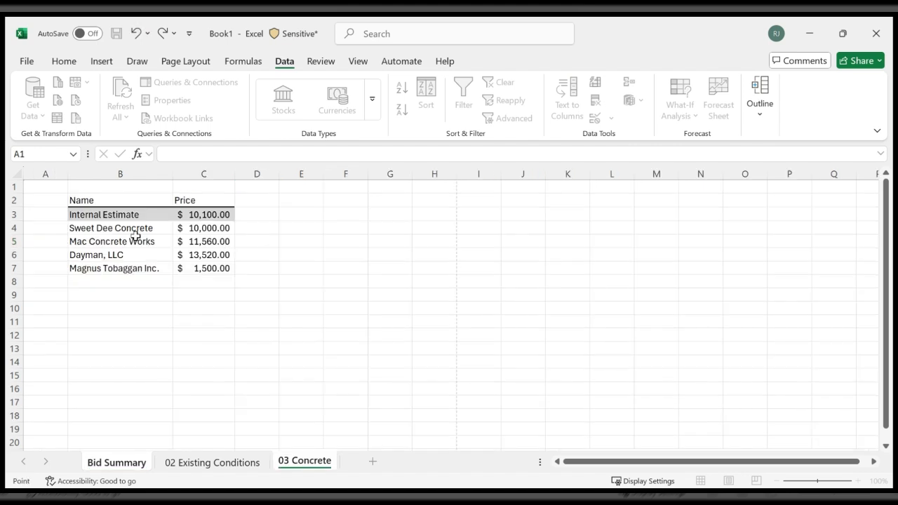
pyautogui.click(148, 214)
pyautogui.moveTo(149, 214); pyautogui.dragTo(154, 265)
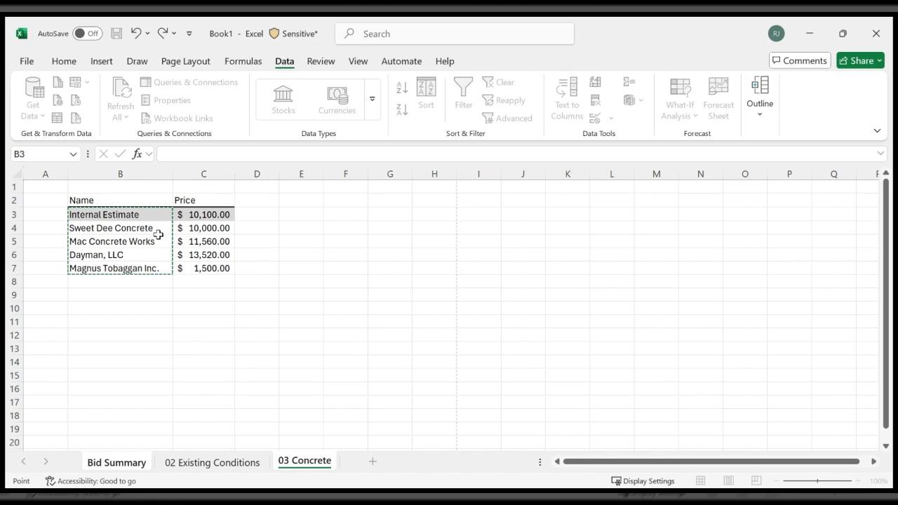
pyautogui.press('Return')
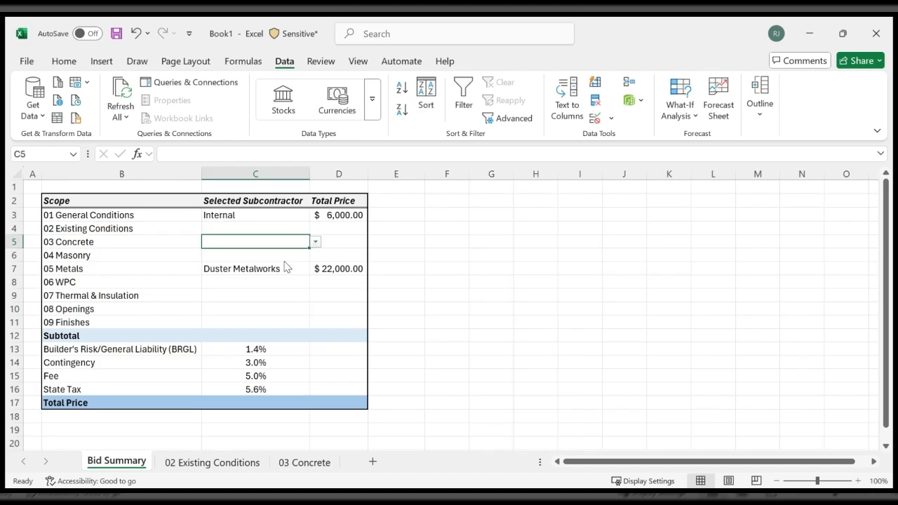
# Choose Sweet Dee Concrete as the selected subcontractor for the 03 Concrete scope.
pyautogui.click(315, 242)
pyautogui.click(315, 252)
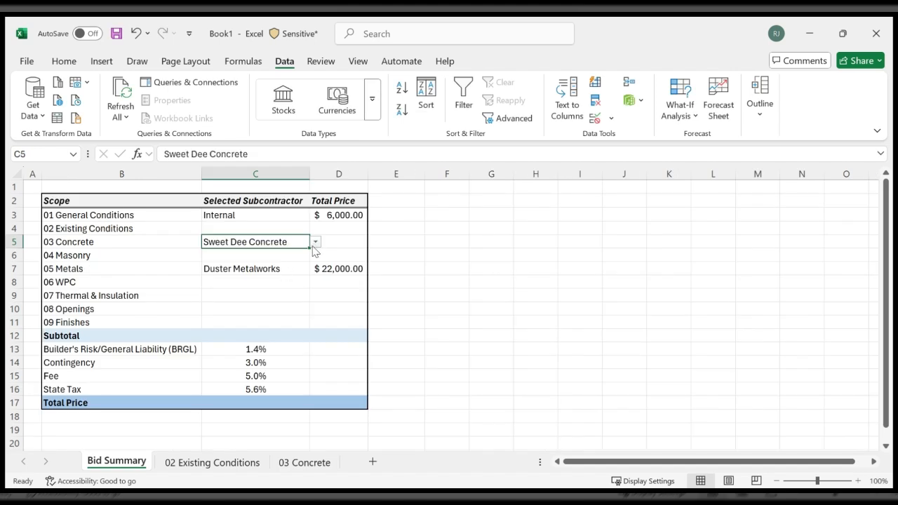
pyautogui.click(315, 241)
pyautogui.click(318, 253)
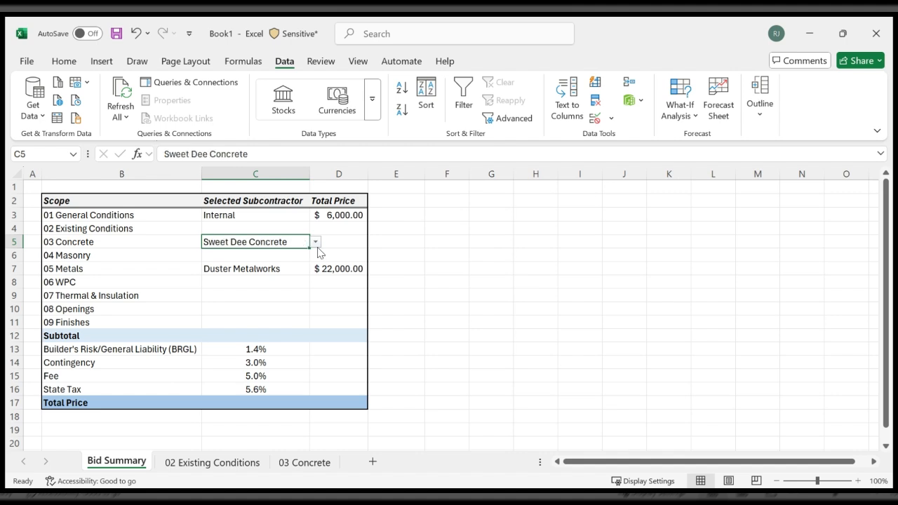
# Start a VLOOKUP formula in the 03 Concrete row's Total Price cell with C5 as the lookup value.
pyautogui.press('Right')
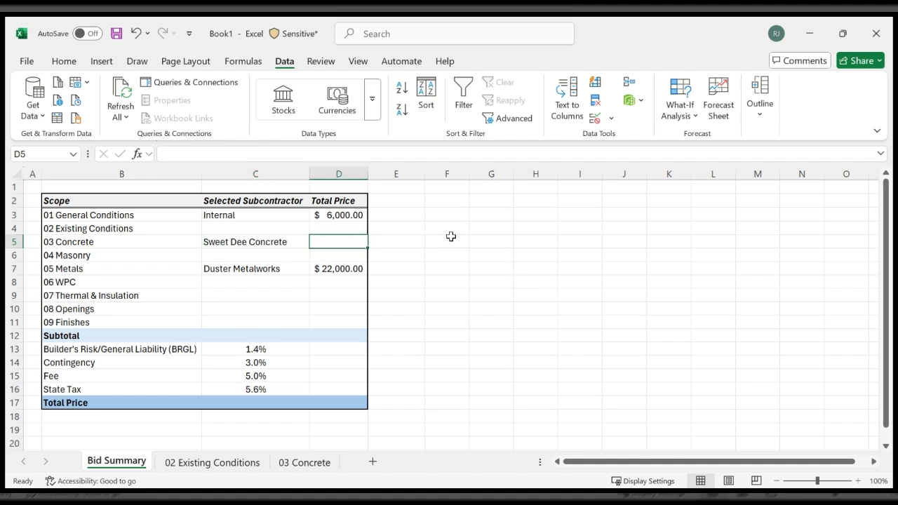
pyautogui.write('=')
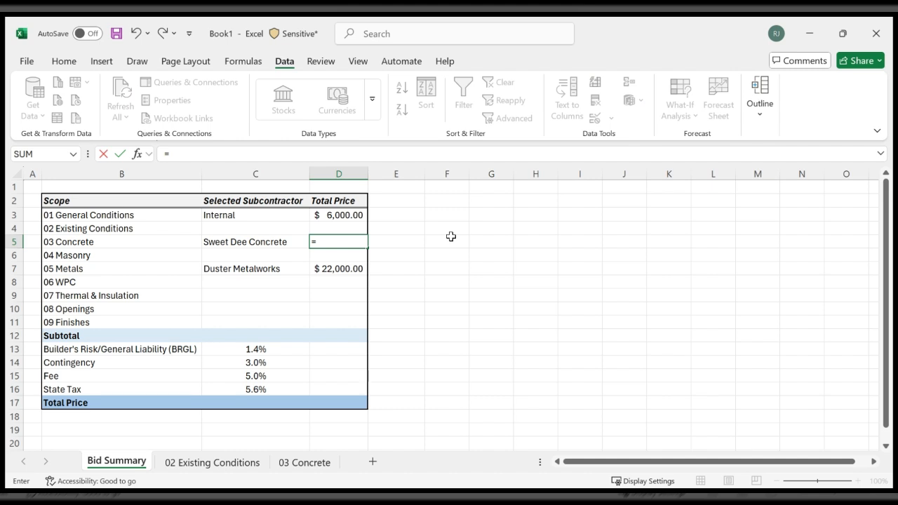
pyautogui.write('VLOOKU')
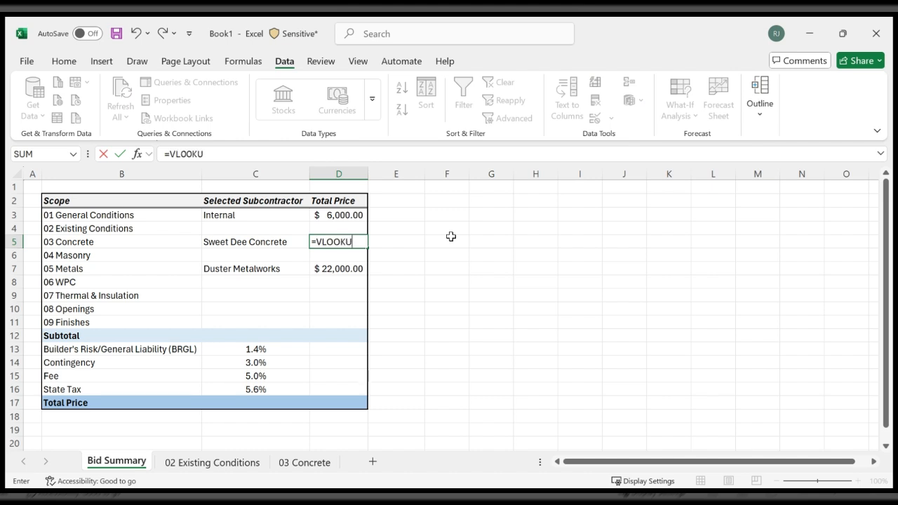
pyautogui.write('P')
pyautogui.write('(')
pyautogui.press('Left')
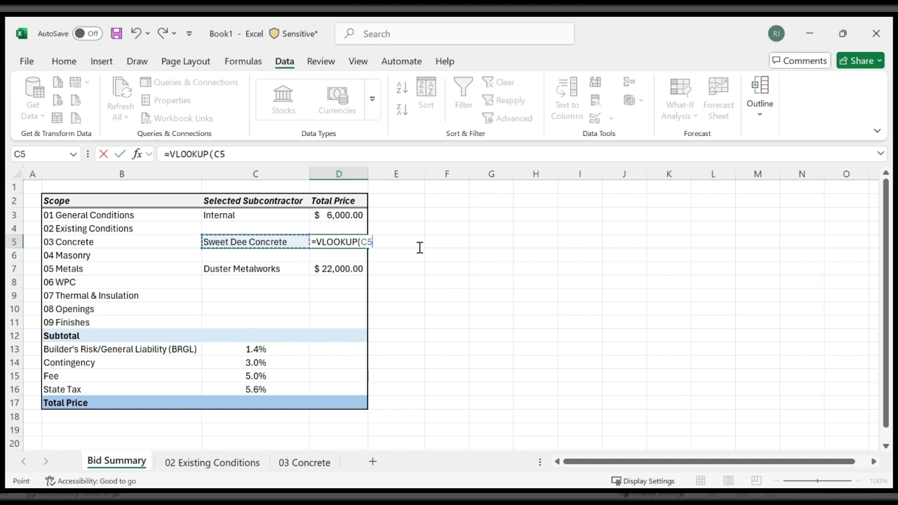
# Set the VLOOKUP's table array to the names and prices in B3:C7 of the 03 Concrete sheet.
pyautogui.write(',')
pyautogui.click(288, 468)
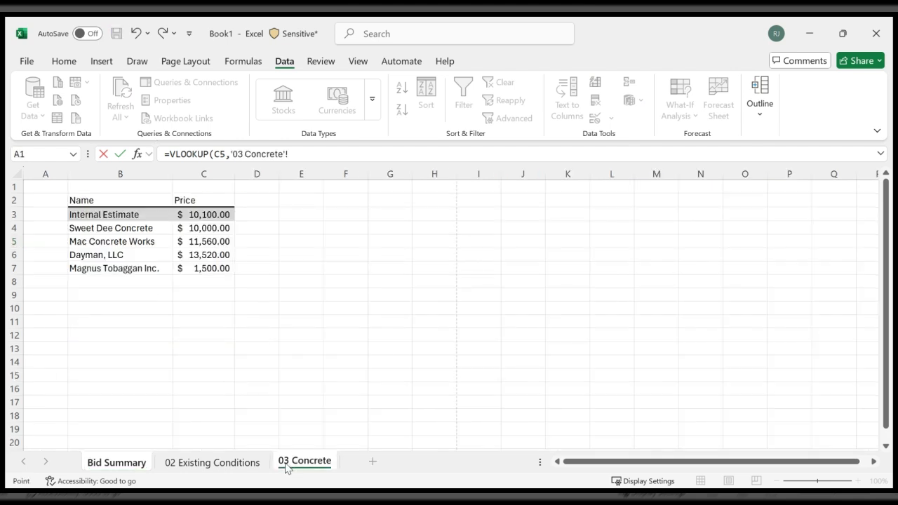
pyautogui.click(140, 214)
pyautogui.moveTo(162, 216); pyautogui.dragTo(187, 216)
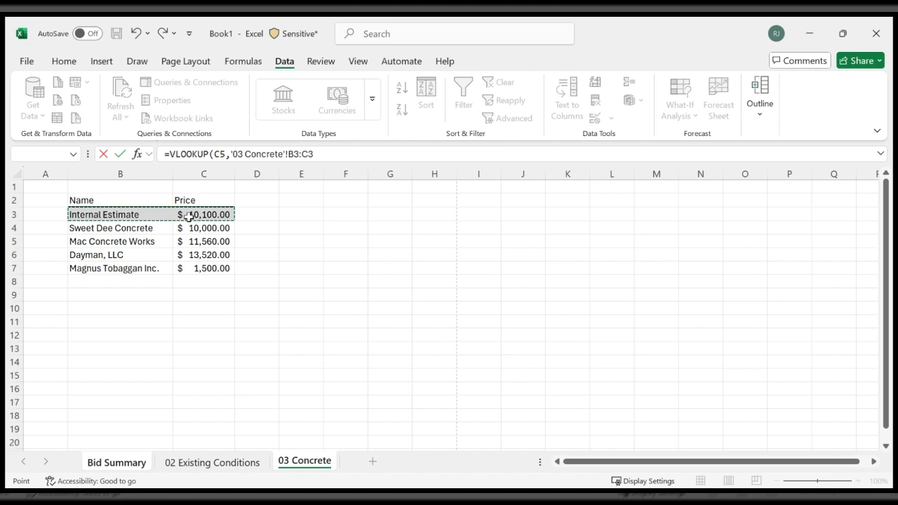
pyautogui.moveTo(173, 218); pyautogui.dragTo(160, 218)
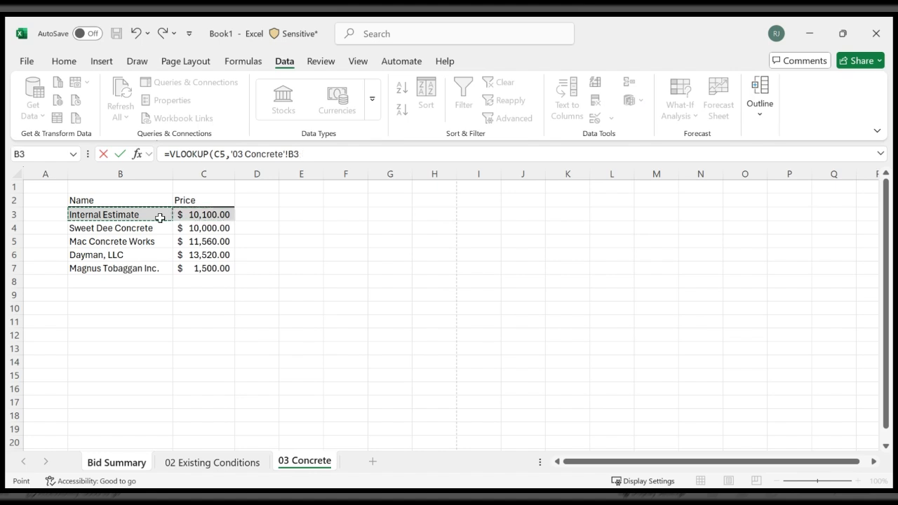
pyautogui.moveTo(160, 218); pyautogui.dragTo(192, 218)
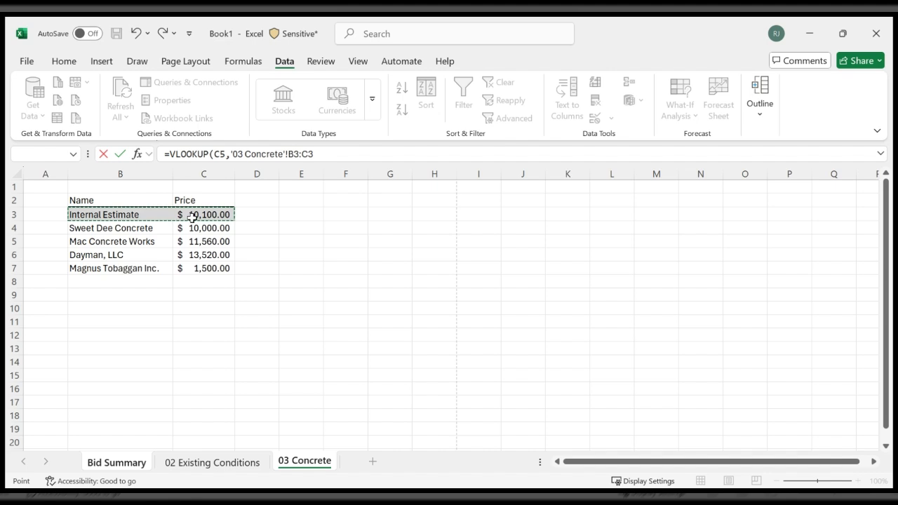
pyautogui.moveTo(192, 218); pyautogui.dragTo(197, 268)
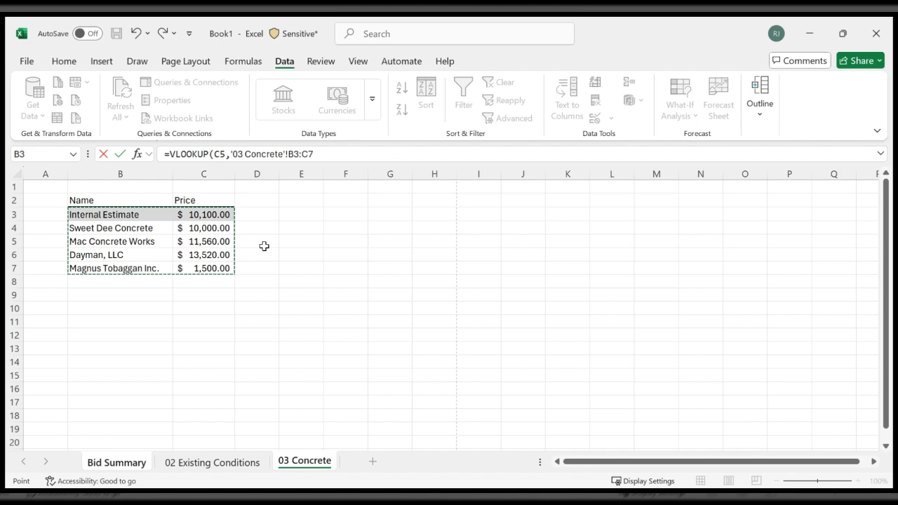
# Complete the VLOOKUP with column index 2 and exact match 0, and enter the formula.
pyautogui.write(',')
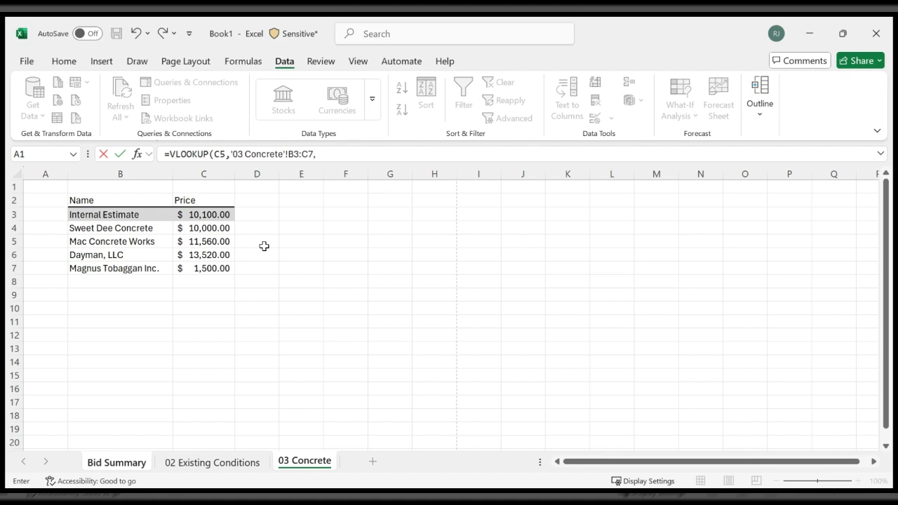
pyautogui.write('2')
pyautogui.write('0)')
pyautogui.press('Return')
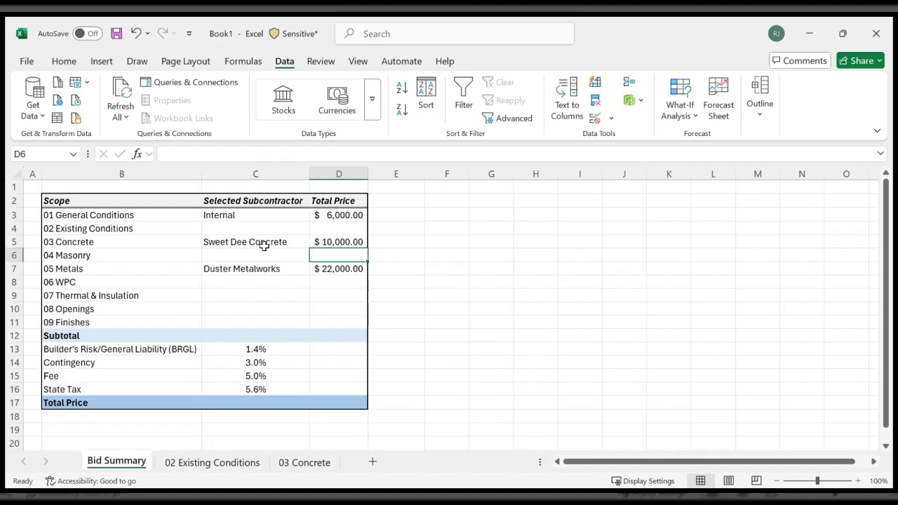
pyautogui.press('Right')
pyautogui.press('Right')
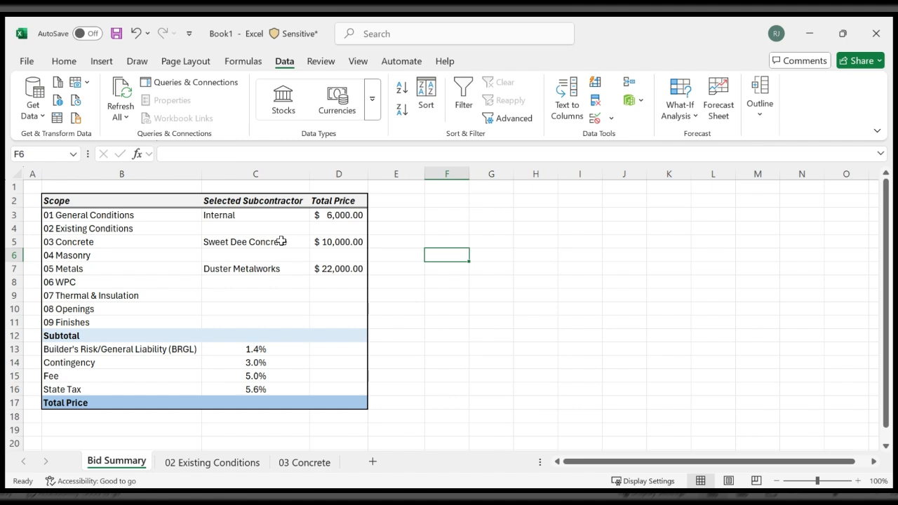
# Check the selected concrete subcontractor against the names and prices listed on the 03 Concrete sheet.
pyautogui.click(281, 241)
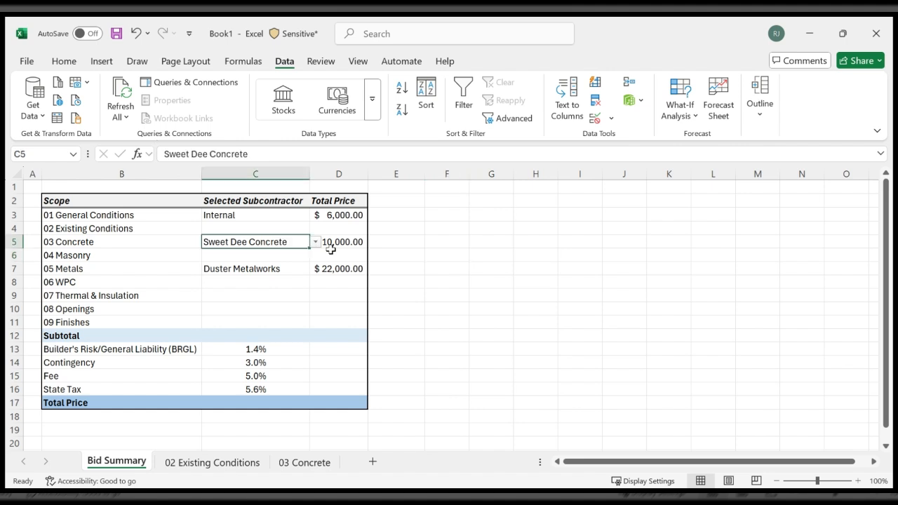
pyautogui.click(295, 463)
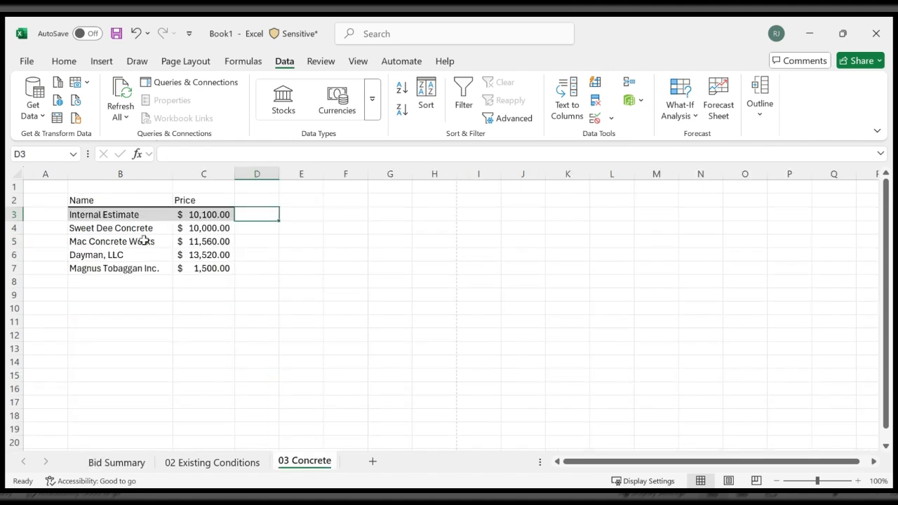
pyautogui.click(112, 462)
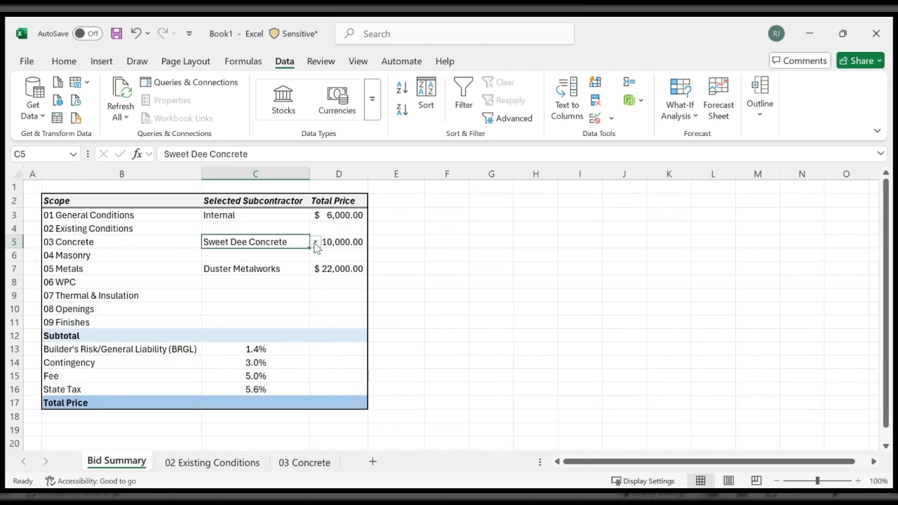
# Switch the 03 Concrete subcontractor to Mac Concrete Works, and back to Sweet Dee Concrete.
pyautogui.click(265, 282)
pyautogui.click(424, 268)
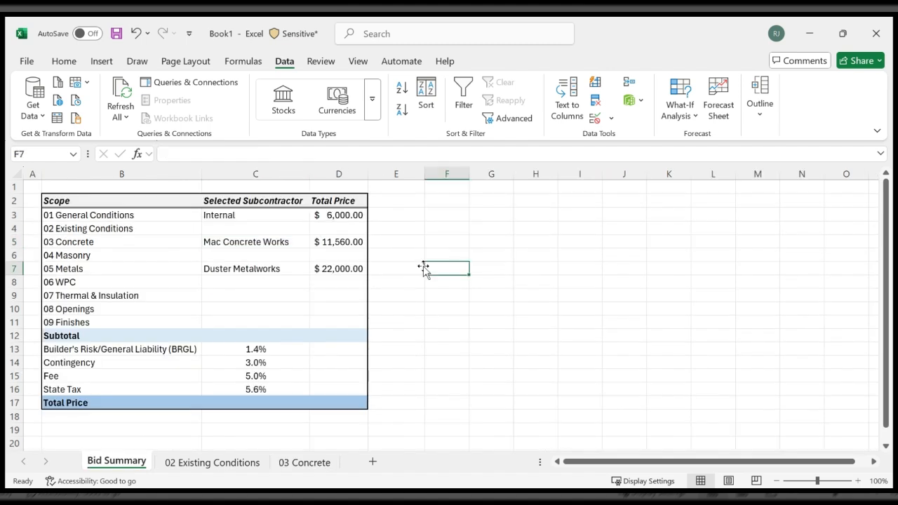
pyautogui.click(302, 244)
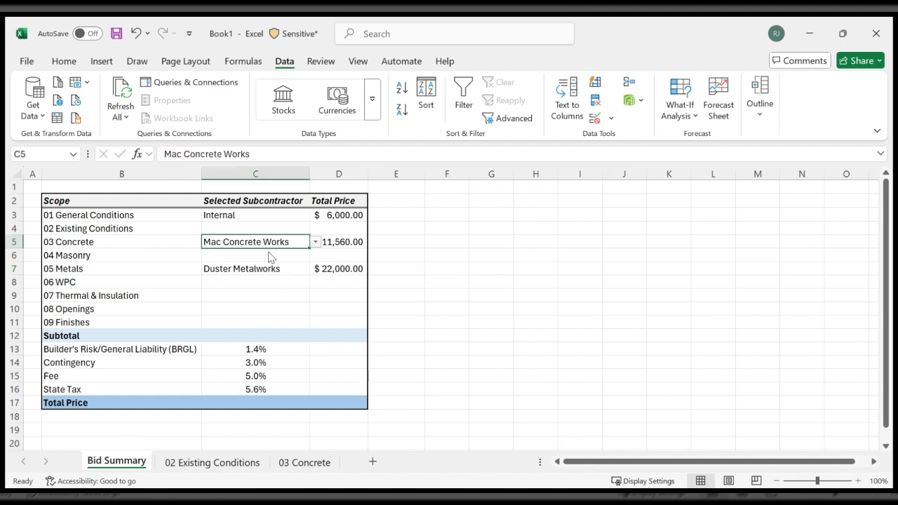
pyautogui.click(412, 256)
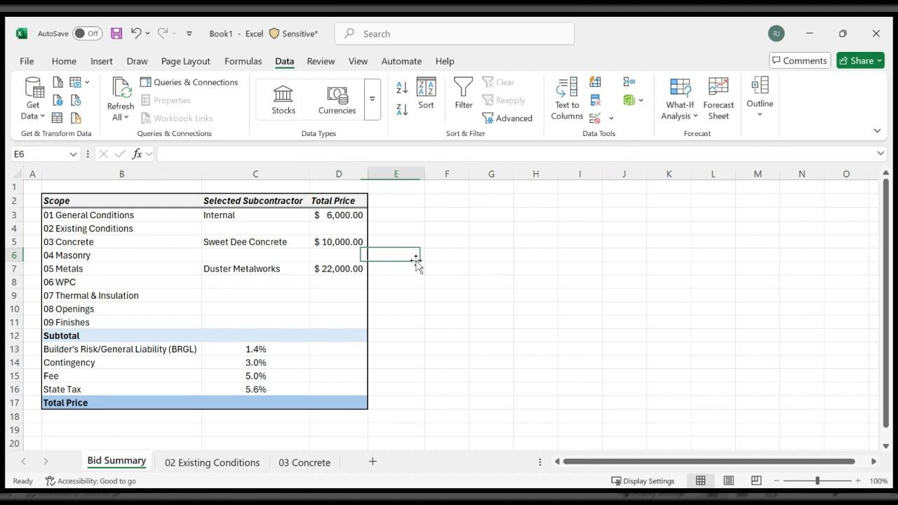
# Go through the scope rows' Total Price cells in D3:D11 to review what the subtotal has to cover.
pyautogui.click(350, 338)
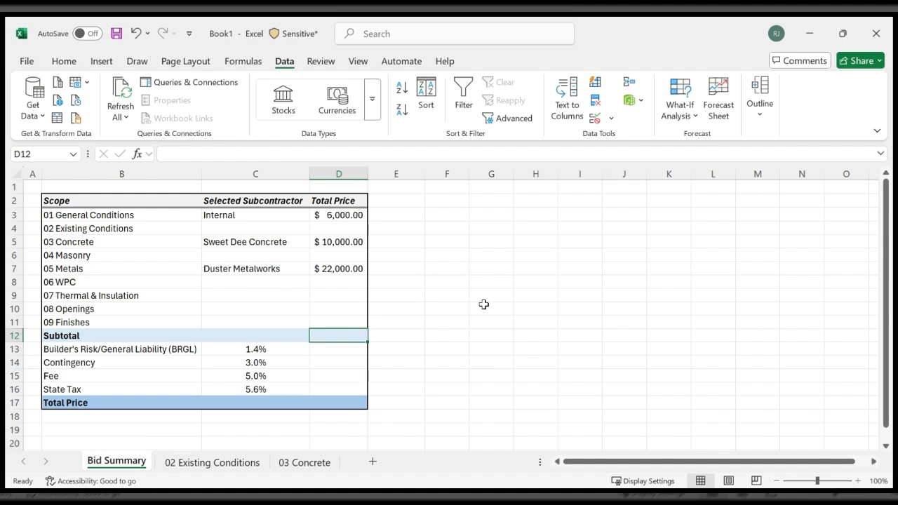
pyautogui.press('Up')
pyautogui.press('Up')
pyautogui.press('Up')
pyautogui.press('Up')
pyautogui.press('Up')
pyautogui.press('Up')
pyautogui.press('Up')
pyautogui.press('Up')
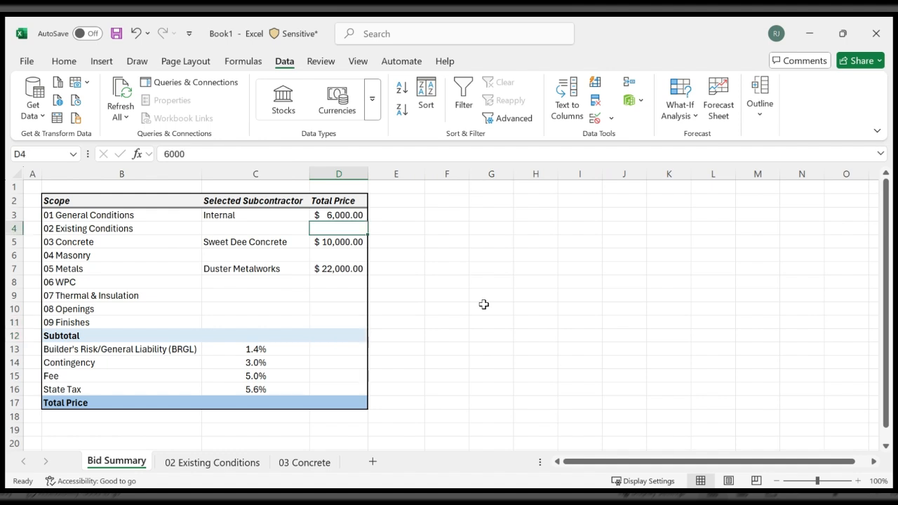
pyautogui.press('Up')
pyautogui.press('Down')
pyautogui.press('Up')
pyautogui.press('Down')
pyautogui.press('Down')
pyautogui.press('Down')
pyautogui.press('Down')
pyautogui.press('Down')
pyautogui.press('Down')
pyautogui.press('Down')
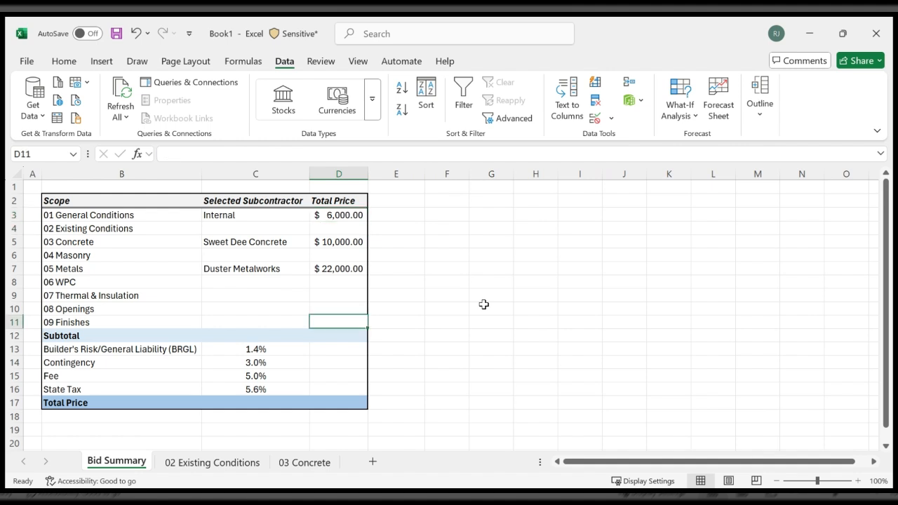
# Enter a SUBTOTAL formula with function number 9 over D3:D11 in the Subtotal row's Total Price cell.
pyautogui.press('Down')
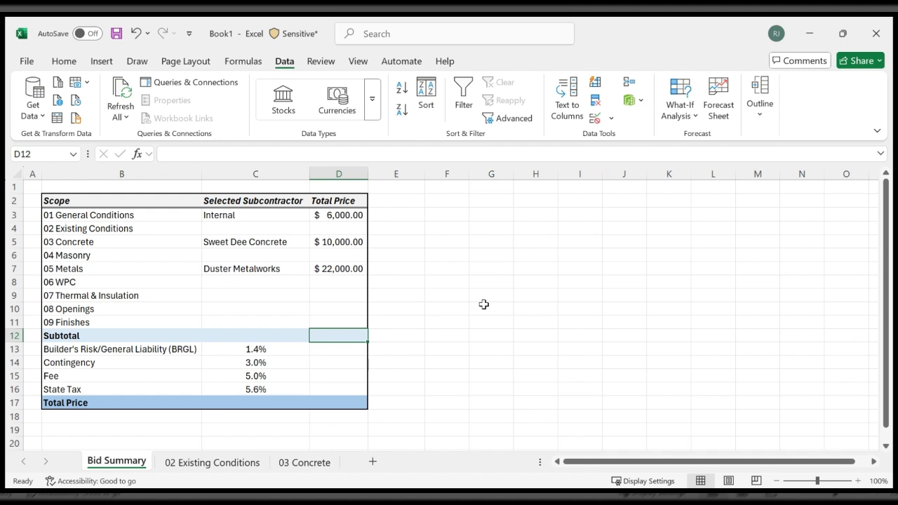
pyautogui.write('=s')
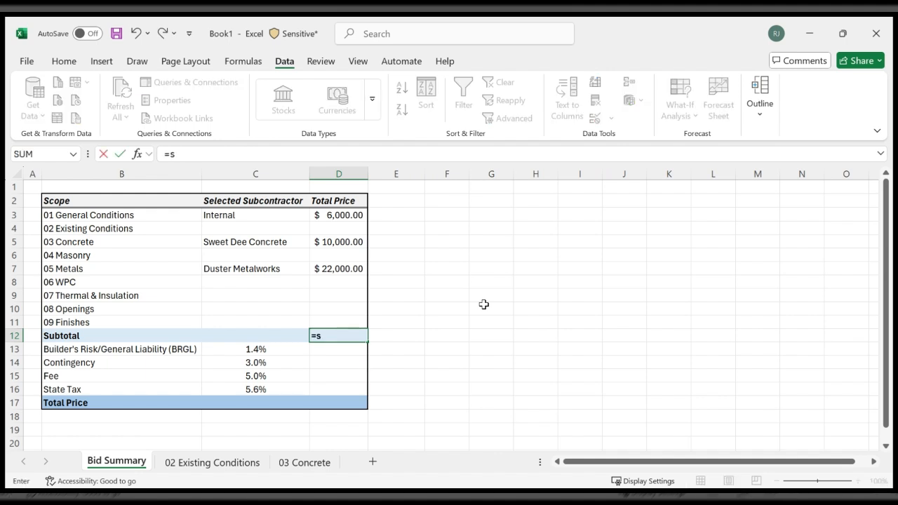
pyautogui.write('ubtotal')
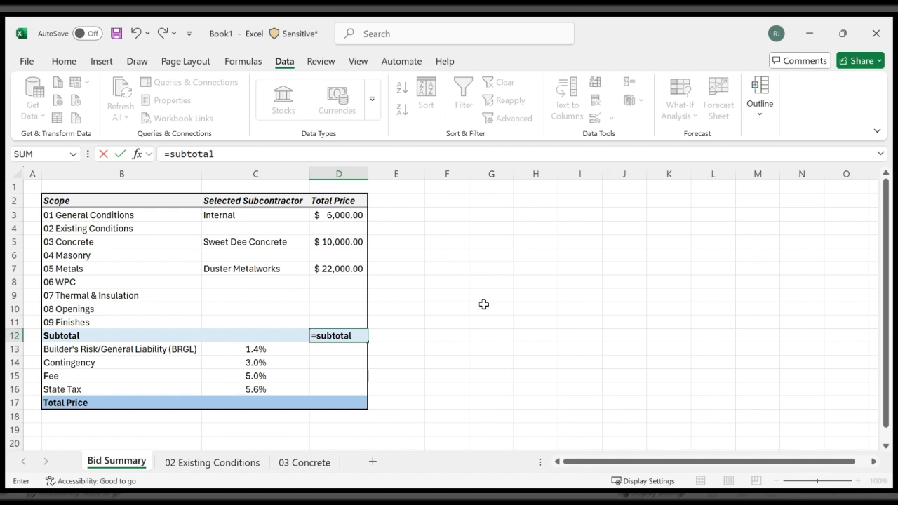
pyautogui.write('(')
pyautogui.write('9,')
pyautogui.press('Up')
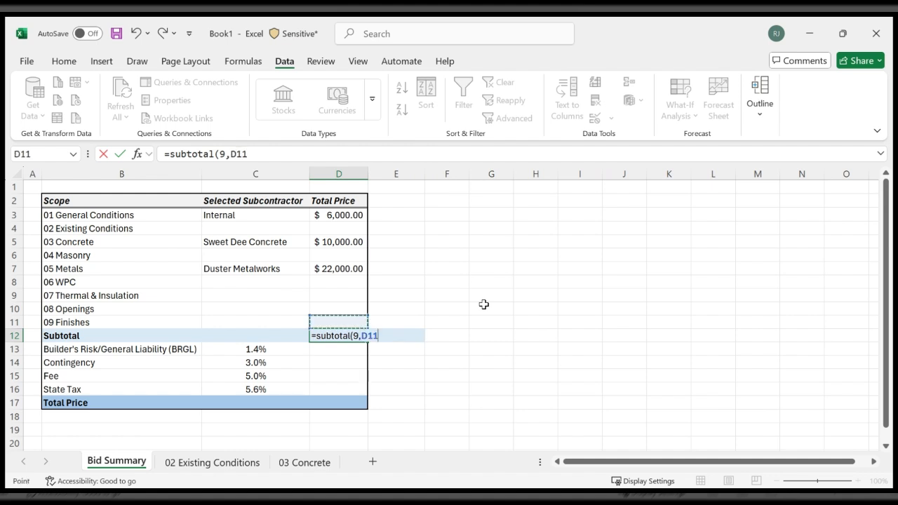
pyautogui.hotkey('shift', 'Up')
pyautogui.hotkey('shift', 'Up')
pyautogui.hotkey('shift', 'Up')
pyautogui.hotkey('shift', 'Up')
pyautogui.hotkey('shift', 'Up')
pyautogui.hotkey('shift', 'Up')
pyautogui.hotkey('shift', 'Up')
pyautogui.hotkey('shift', 'Up')
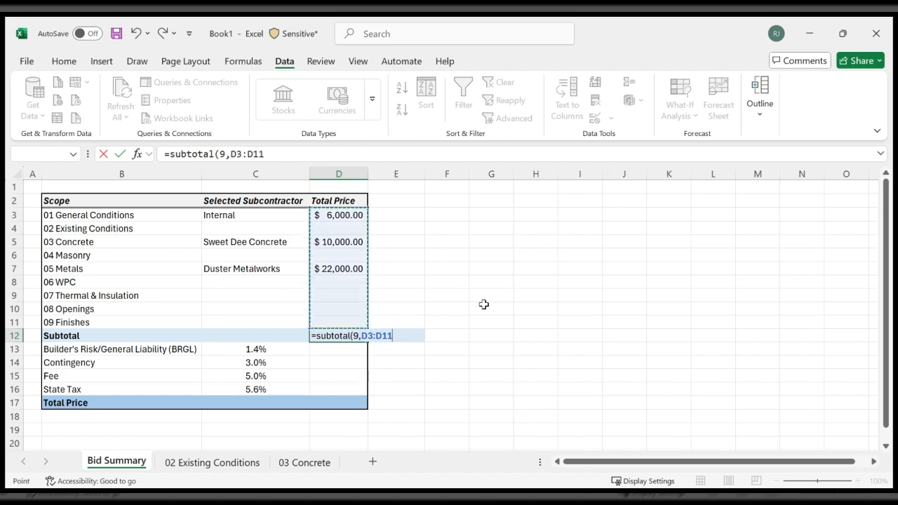
pyautogui.press('Return')
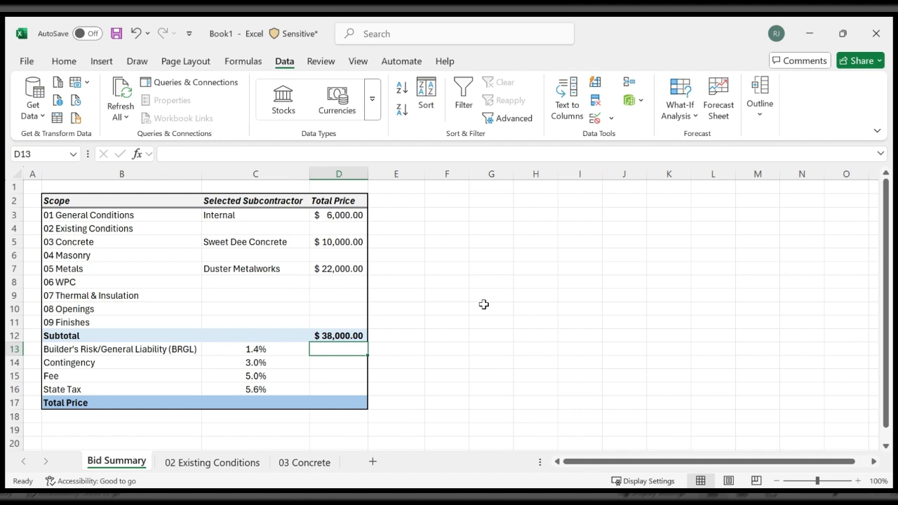
pyautogui.press('Up')
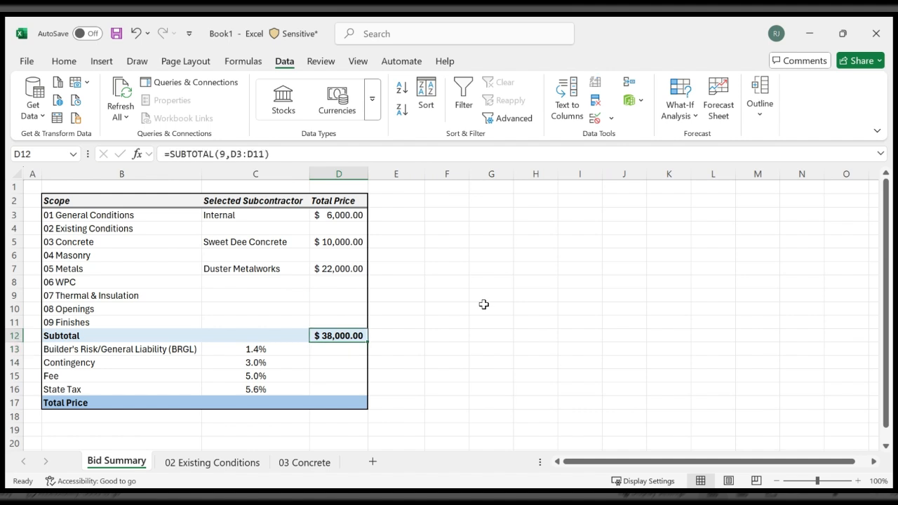
# Review the percentages for BRGL, Contingency, Fee and State Tax in C13:C16.
pyautogui.press('Down')
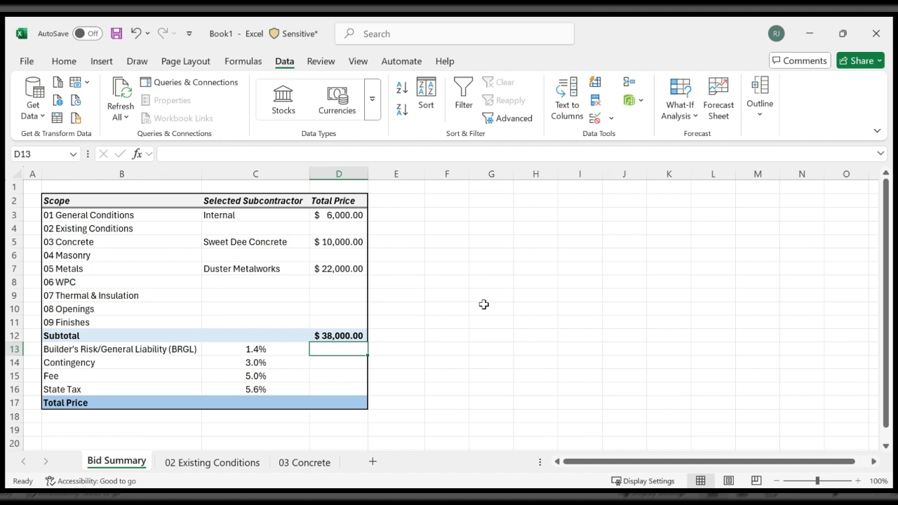
pyautogui.press('Left')
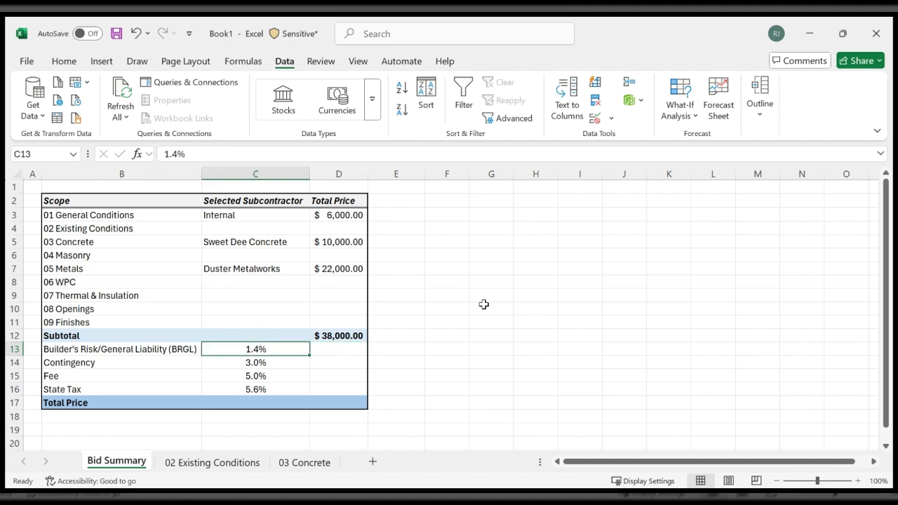
pyautogui.press('Down')
pyautogui.press('Down')
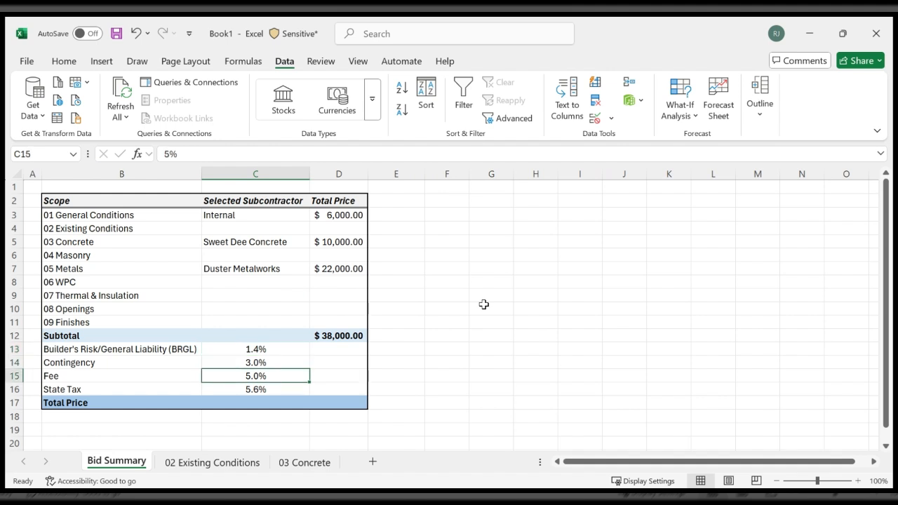
pyautogui.press('Up')
pyautogui.press('Up')
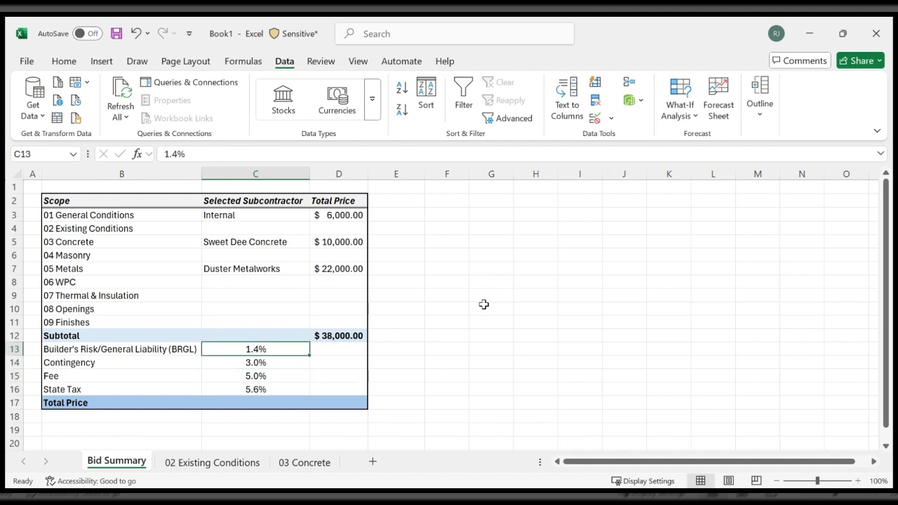
pyautogui.press('Down')
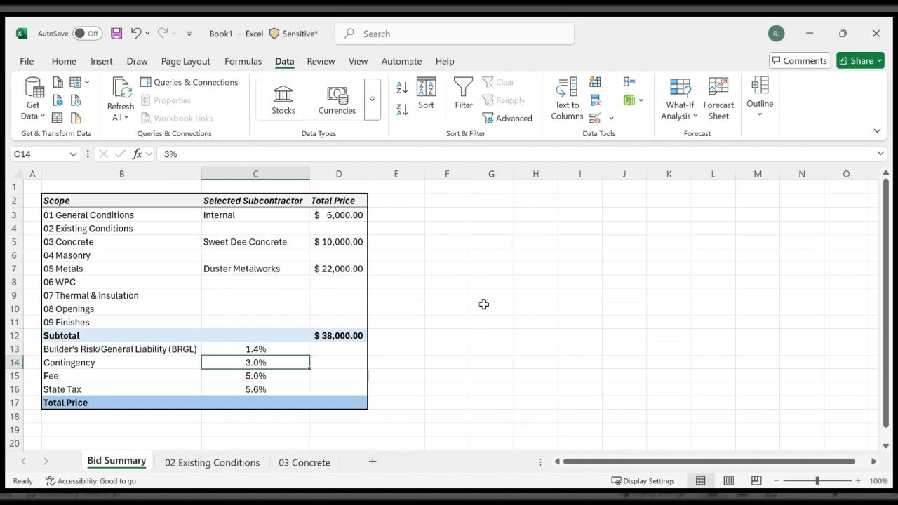
pyautogui.press('Down')
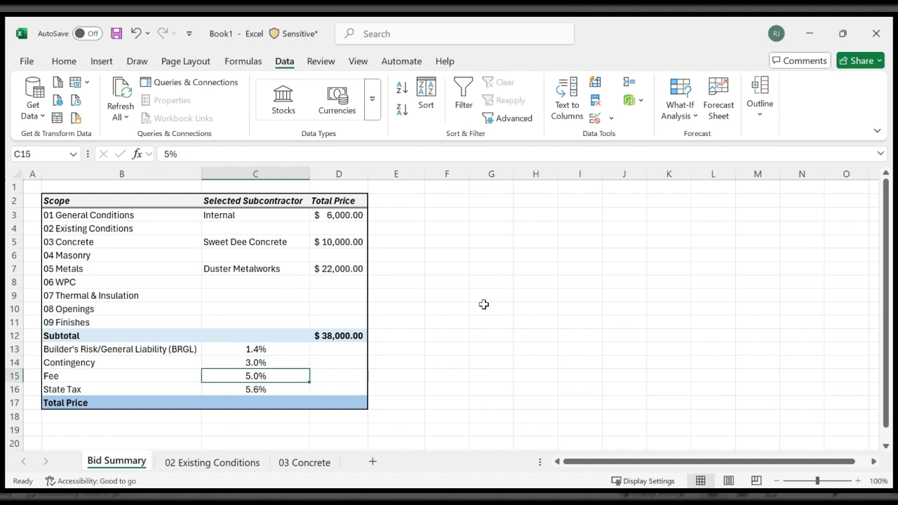
pyautogui.press('Down')
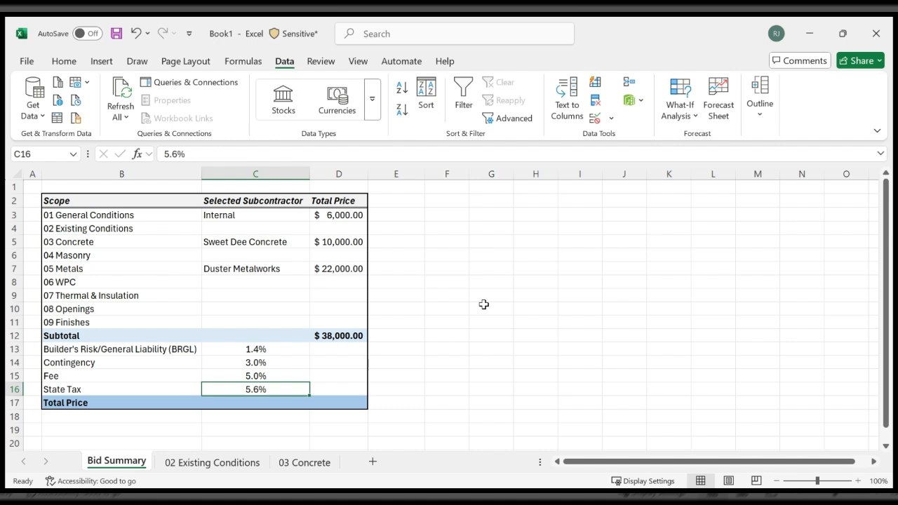
pyautogui.press('Up')
pyautogui.press('Down')
# Enter =C13*$D$12 in the BRGL row's Total Price cell, with the subtotal as an absolute reference.
pyautogui.press('Right')
pyautogui.press('Up')
pyautogui.press('Up')
pyautogui.press('Up')
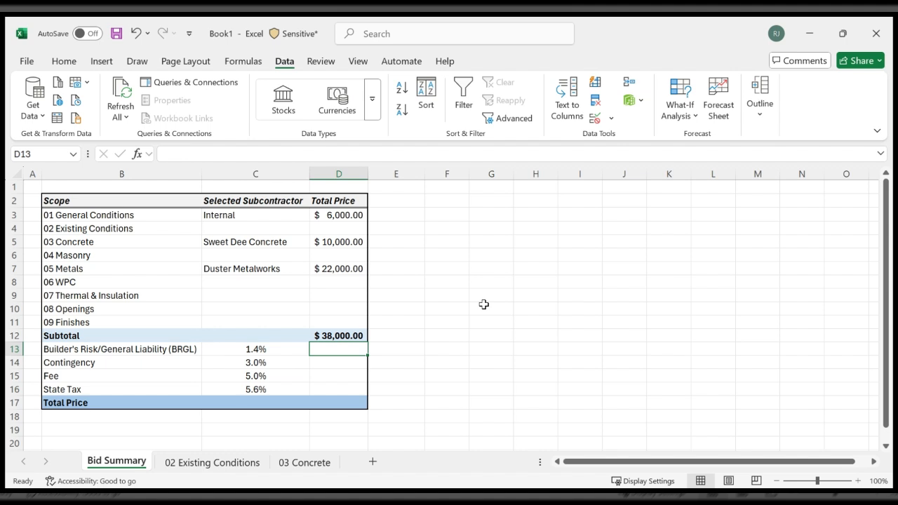
pyautogui.write('=')
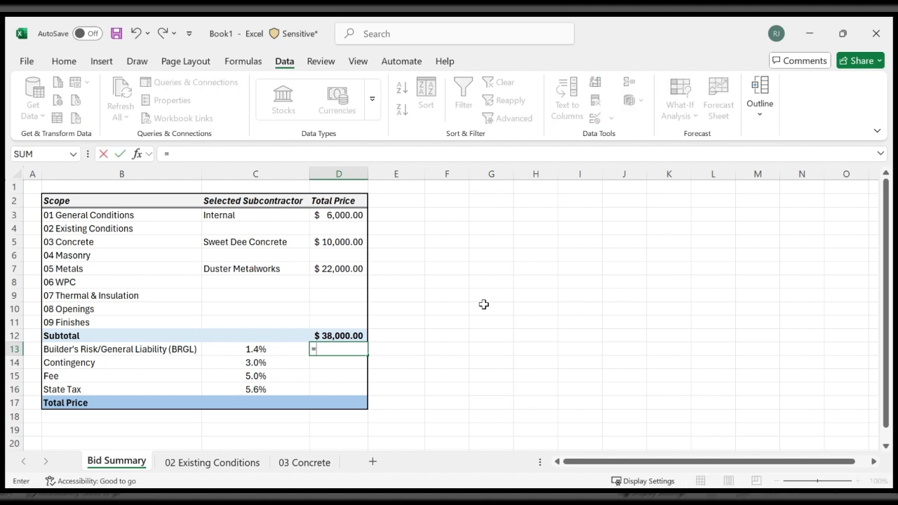
pyautogui.press('Left')
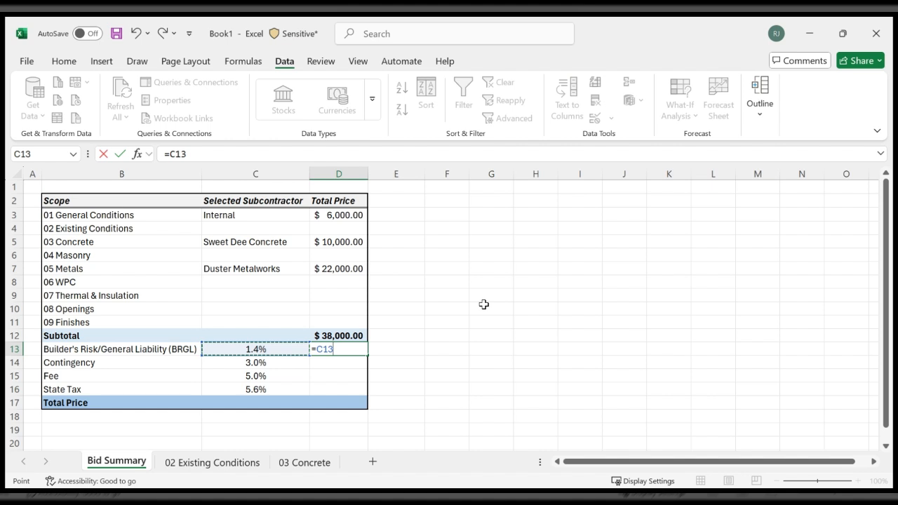
pyautogui.write('*')
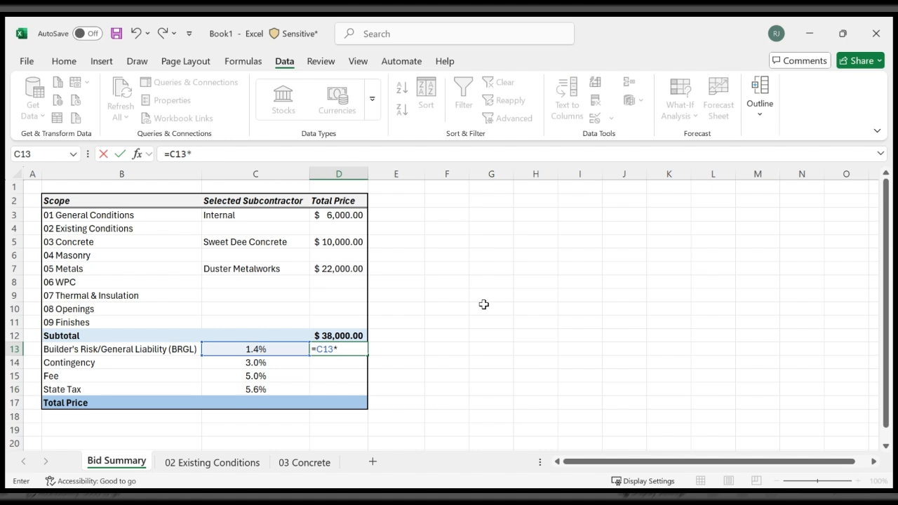
pyautogui.press('Up')
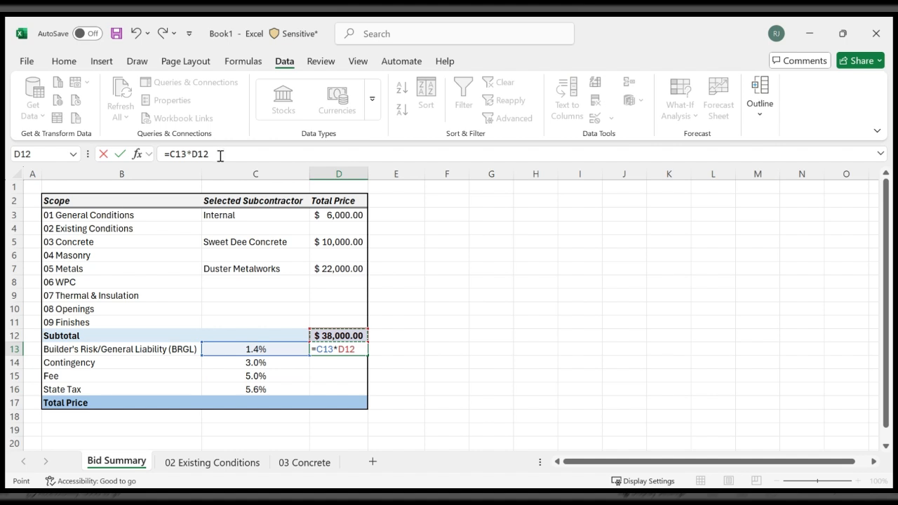
pyautogui.moveTo(220, 156); pyautogui.dragTo(191, 164)
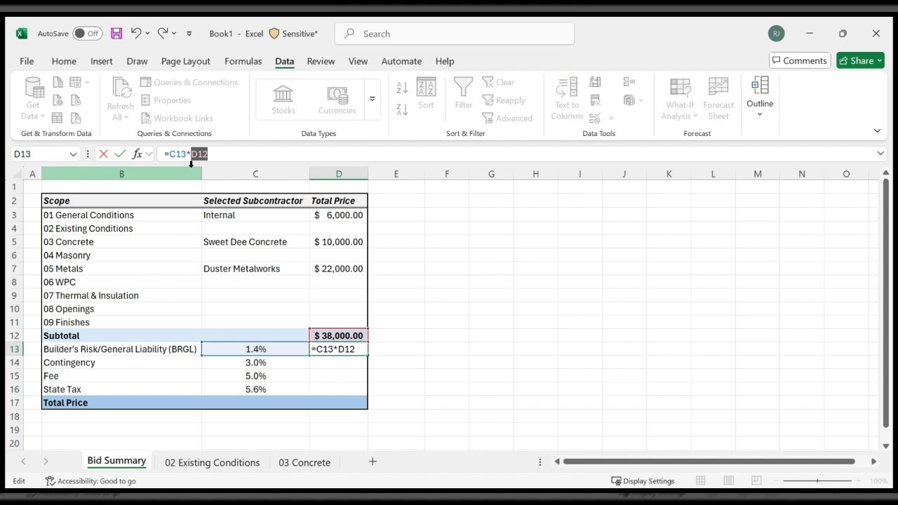
pyautogui.press('F4')
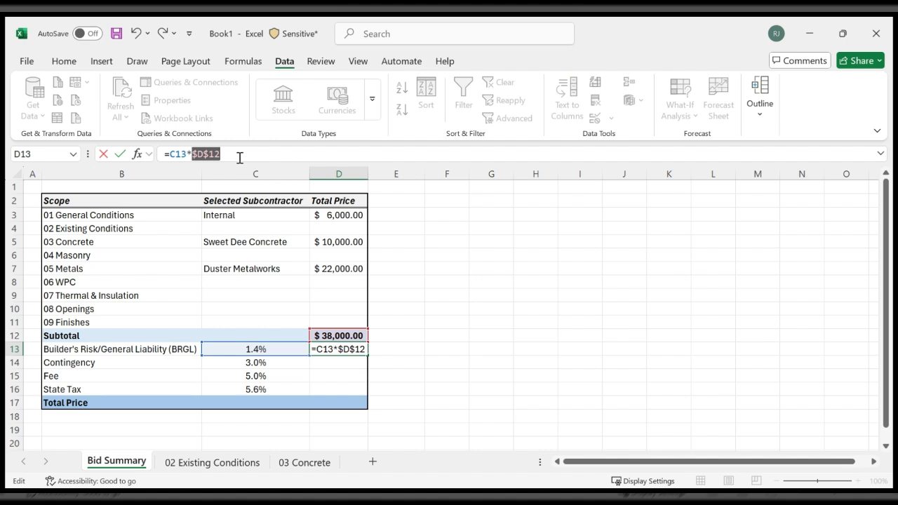
pyautogui.hotkey('ctrl', 'Return')
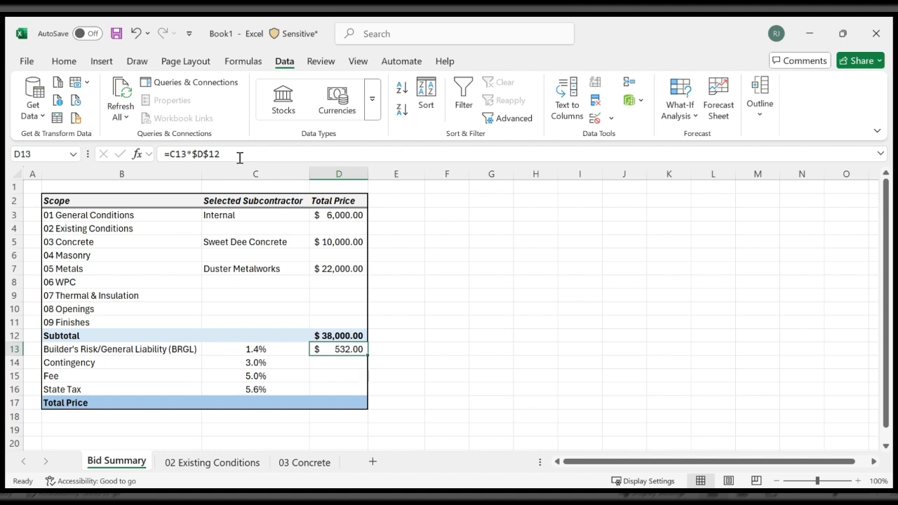
# Fill the BRGL price formula down through the Contingency and Fee rows, D14:D15.
pyautogui.hotkey('shift', 'Down')
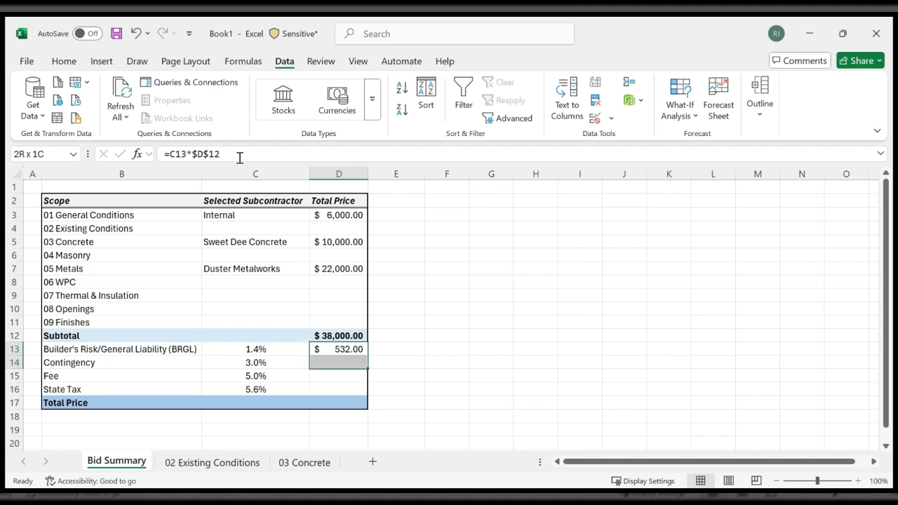
pyautogui.hotkey('shift', 'Down')
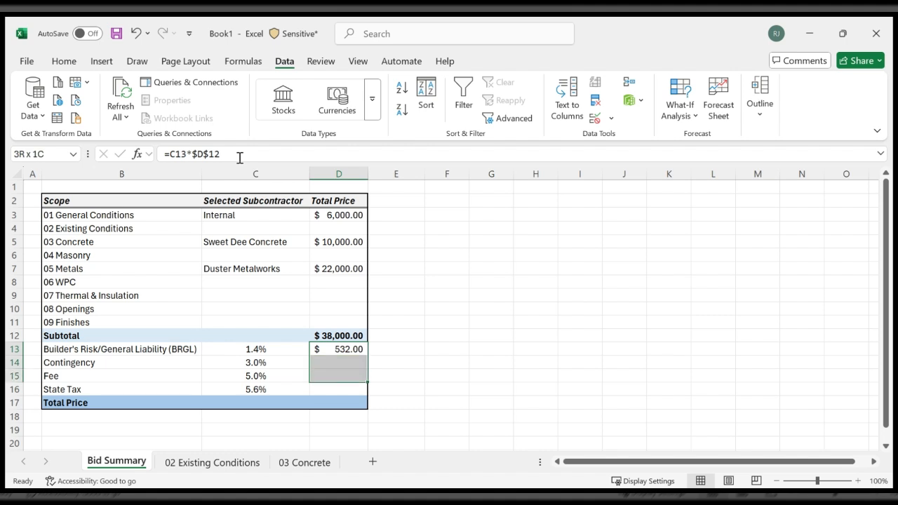
pyautogui.hotkey('ctrl', 'd')
# Inspect the filled price formulas in the Fee and Contingency rows for their percentage and absolute subtotal references.
pyautogui.press('Down')
pyautogui.press('Down')
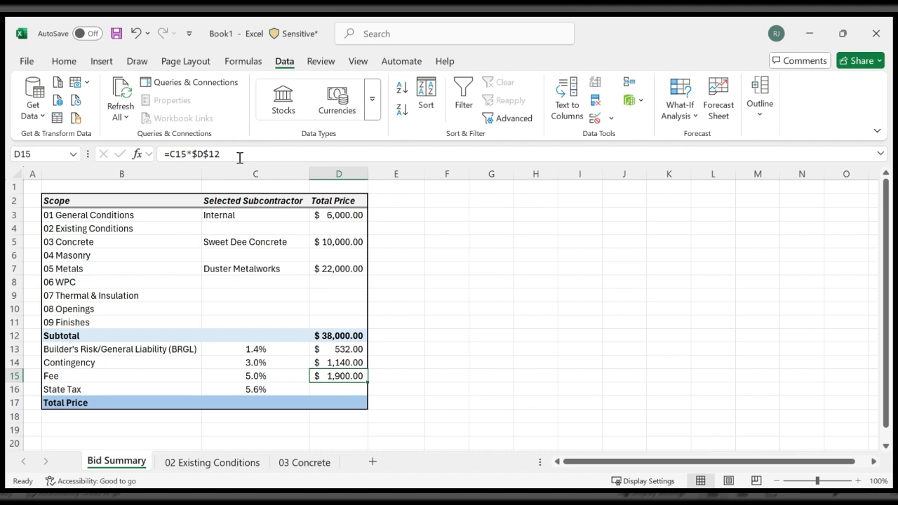
pyautogui.click(240, 154)
pyautogui.doubleClick(239, 150)
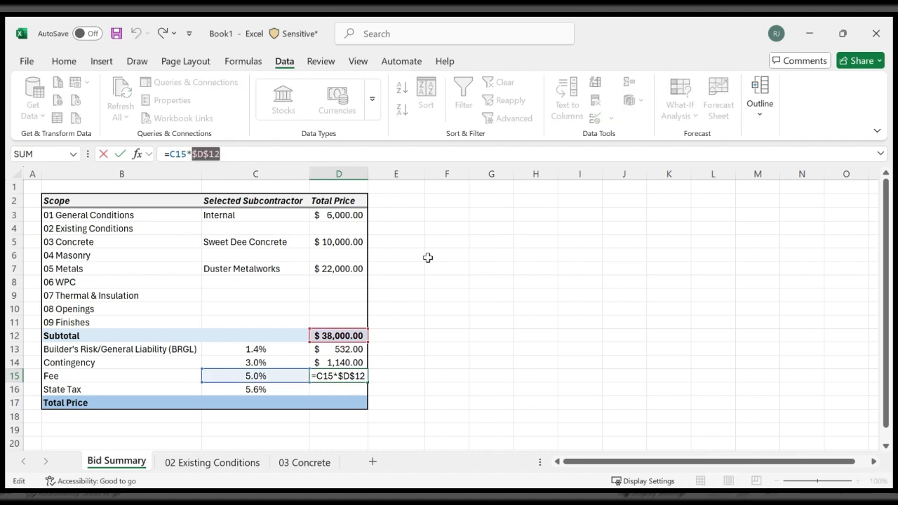
pyautogui.click(447, 295)
pyautogui.press('Escape')
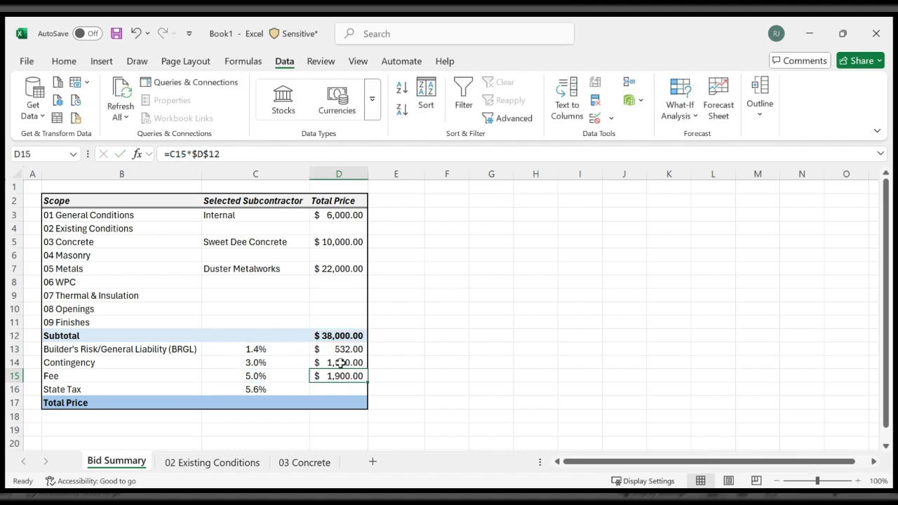
pyautogui.doubleClick(339, 363)
pyautogui.press('Return')
pyautogui.press('Return')
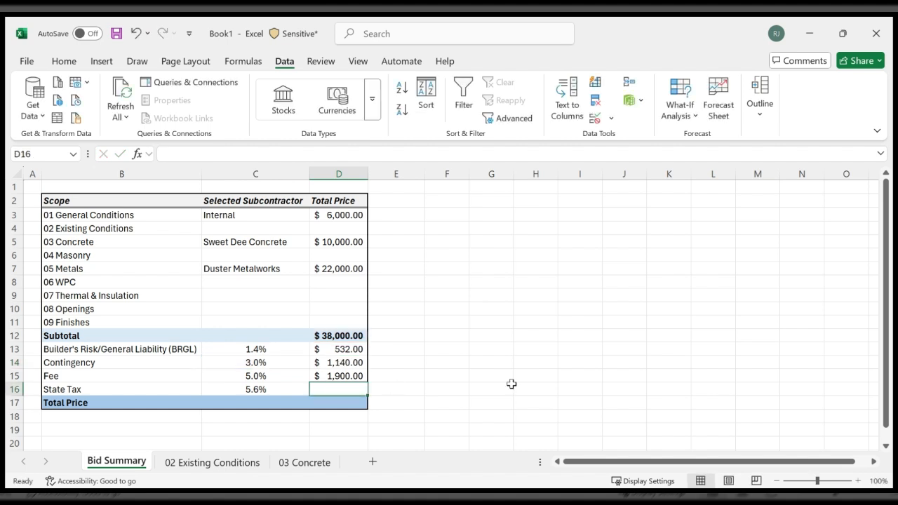
pyautogui.press('Up')
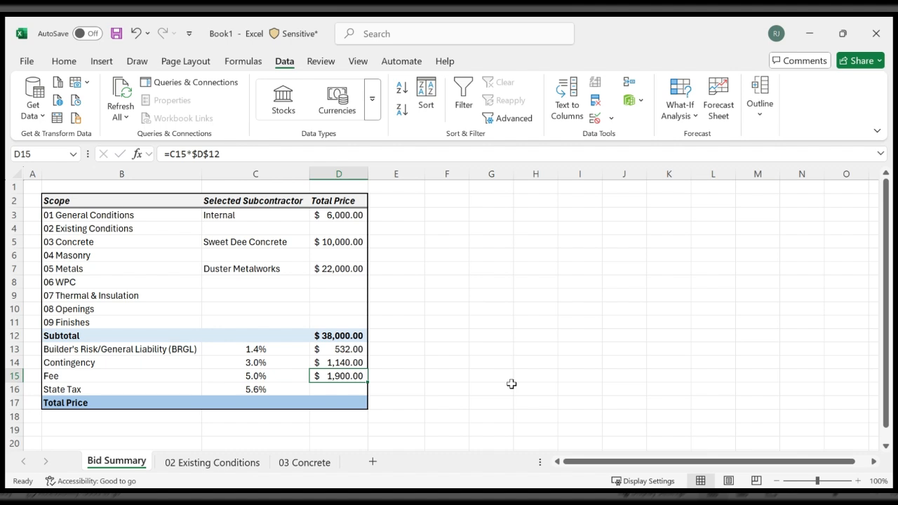
pyautogui.press('Up')
pyautogui.press('Up')
pyautogui.hotkey('ctrl', 'c')
pyautogui.press('Down')
pyautogui.press('Down')
pyautogui.press('Down')
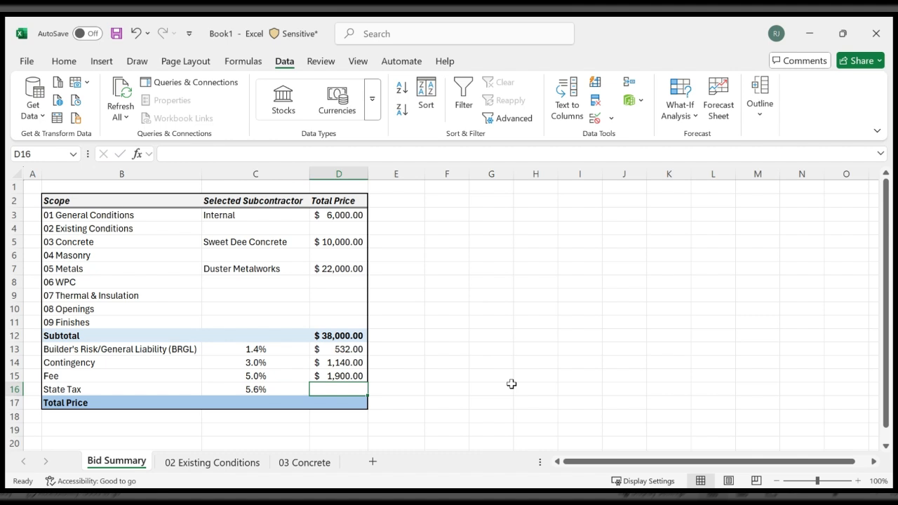
# Enter =SUM(D12:D15)*C16 in the State Tax row's Total Price cell, D16.
pyautogui.write('=')
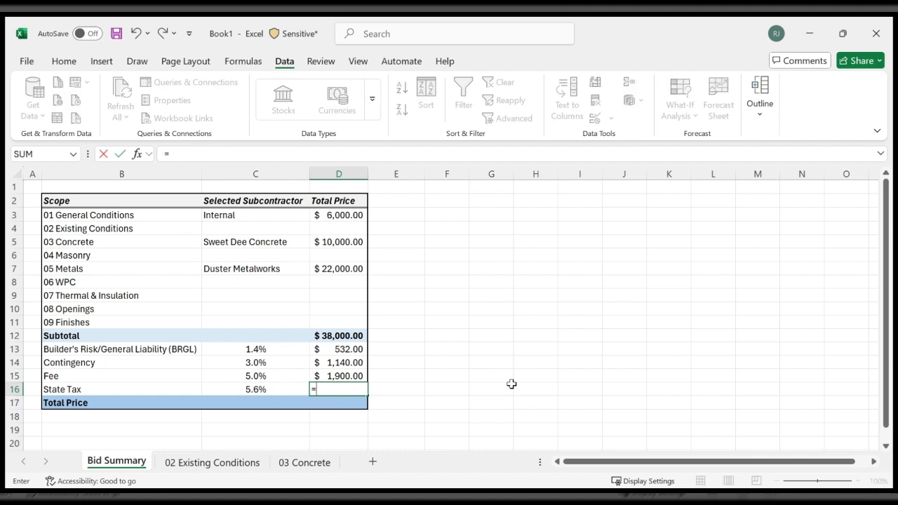
pyautogui.write('SUM(')
pyautogui.press('Up')
pyautogui.press('Up')
pyautogui.press('Up')
pyautogui.press('Up')
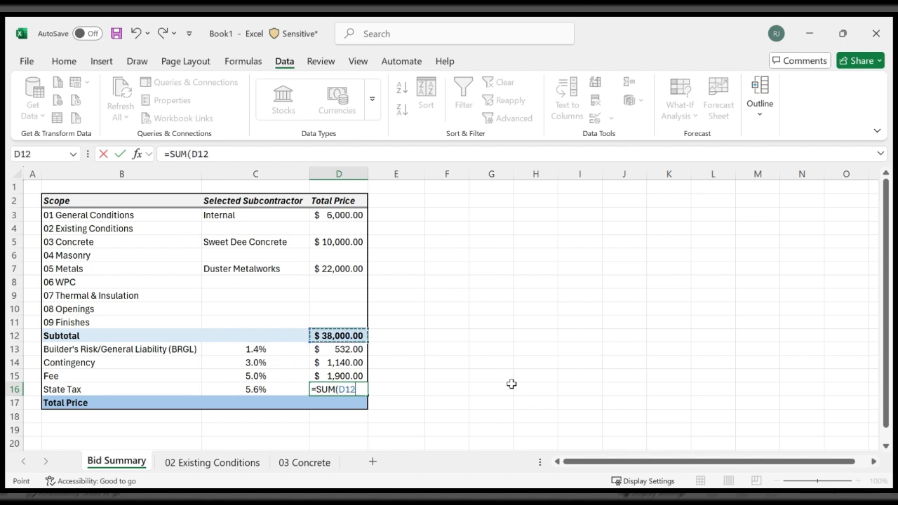
pyautogui.hotkey('shift', 'Down')
pyautogui.hotkey('shift', 'Down')
pyautogui.hotkey('shift', 'Down')
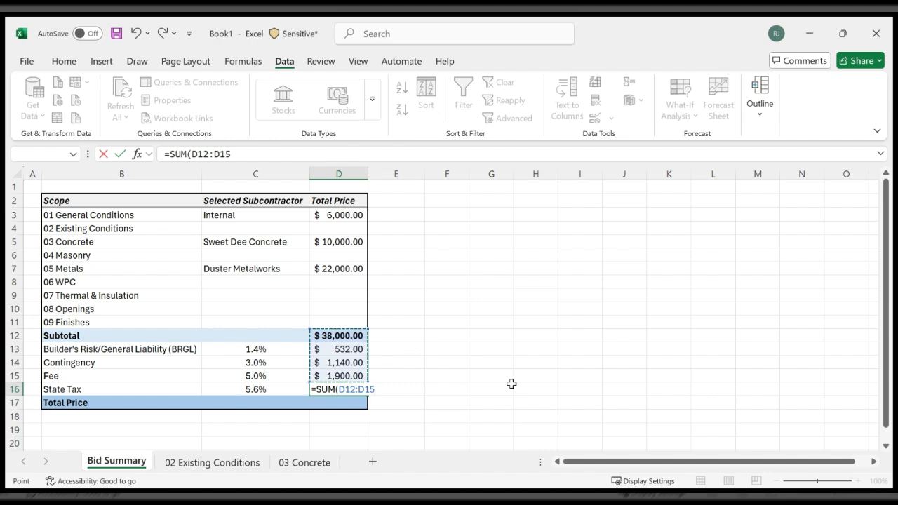
pyautogui.write(')*')
pyautogui.press('Left')
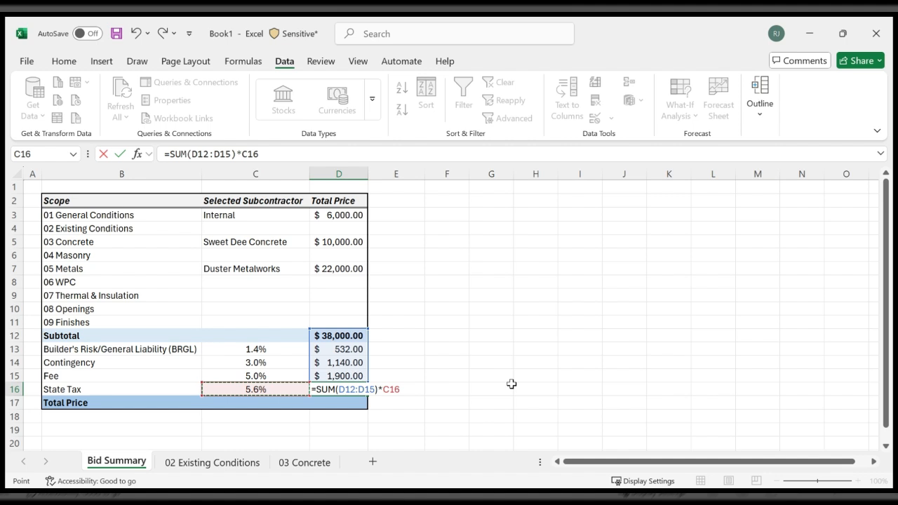
pyautogui.press('Return')
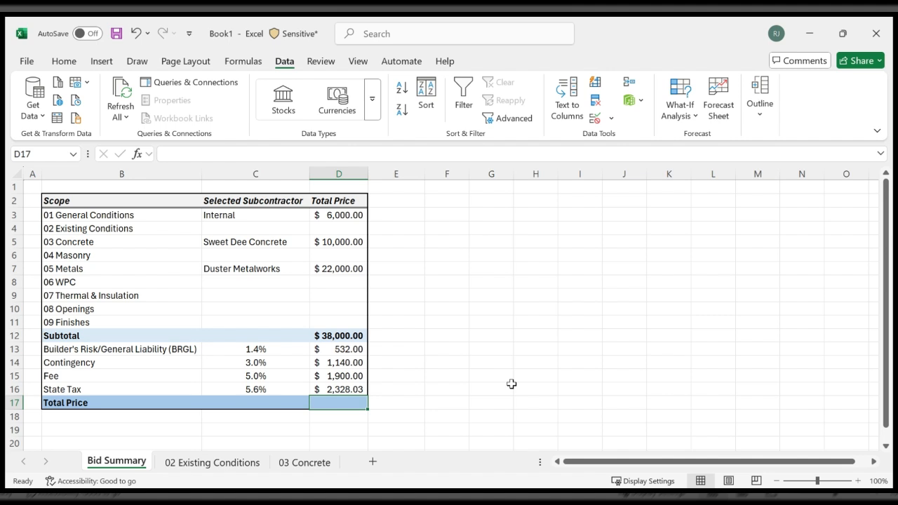
# Enter =SUBTOTAL(9,D3:D16) in the Total Price row's price cell, D17.
pyautogui.write('=')
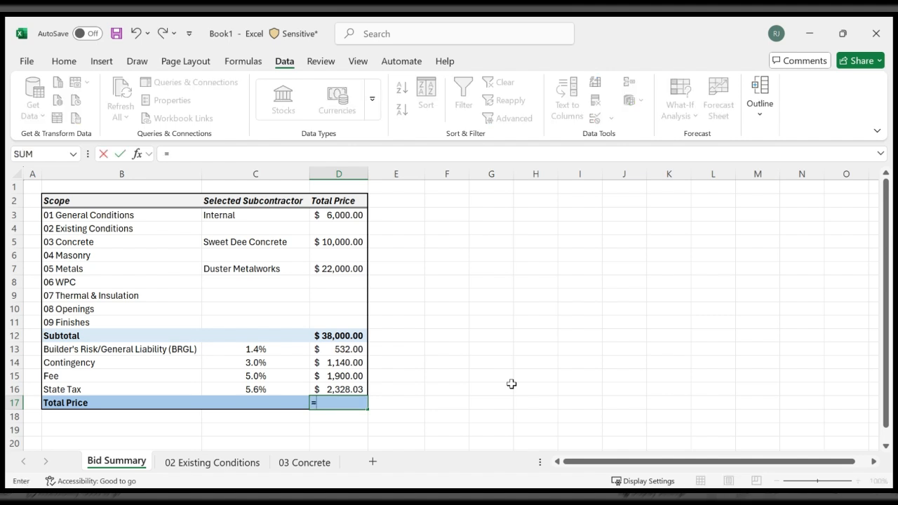
pyautogui.write('subtotal')
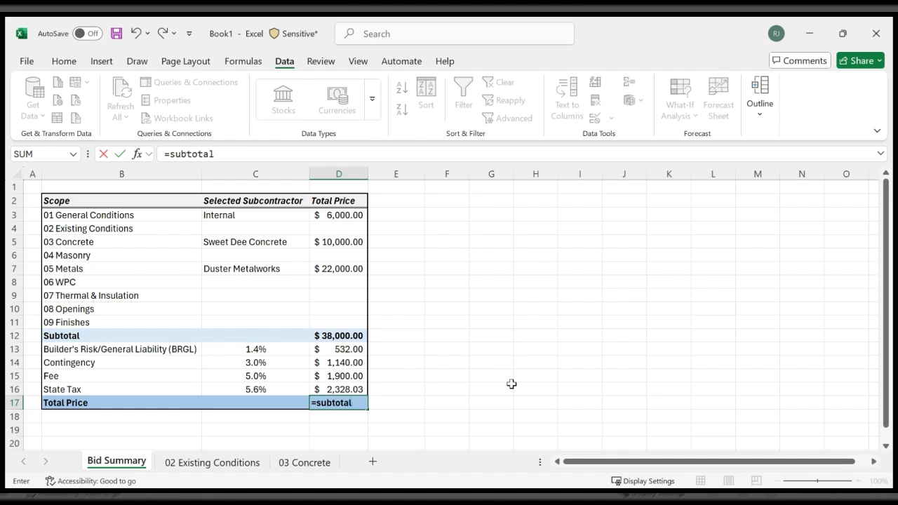
pyautogui.write('(9')
pyautogui.press('Up')
pyautogui.hotkey('shift', 'Up')
pyautogui.hotkey('shift', 'Up')
pyautogui.hotkey('shift', 'Up')
pyautogui.hotkey('shift', 'Up')
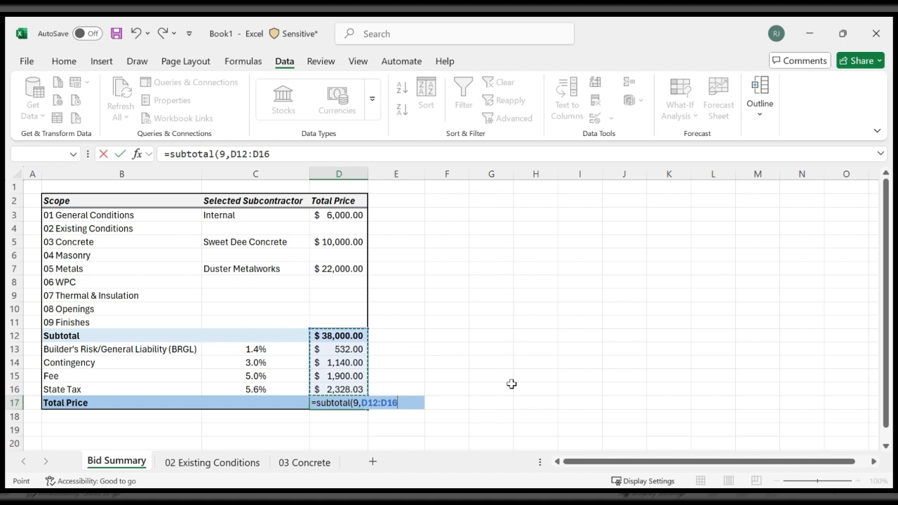
pyautogui.hotkey('shift', 'Up')
pyautogui.hotkey('shift', 'Up')
pyautogui.hotkey('shift', 'Up')
pyautogui.hotkey('shift', 'Up')
pyautogui.hotkey('shift', 'Up')
pyautogui.hotkey('shift', 'Up')
pyautogui.hotkey('shift', 'Up')
pyautogui.hotkey('shift', 'Up')
pyautogui.hotkey('shift', 'Up')
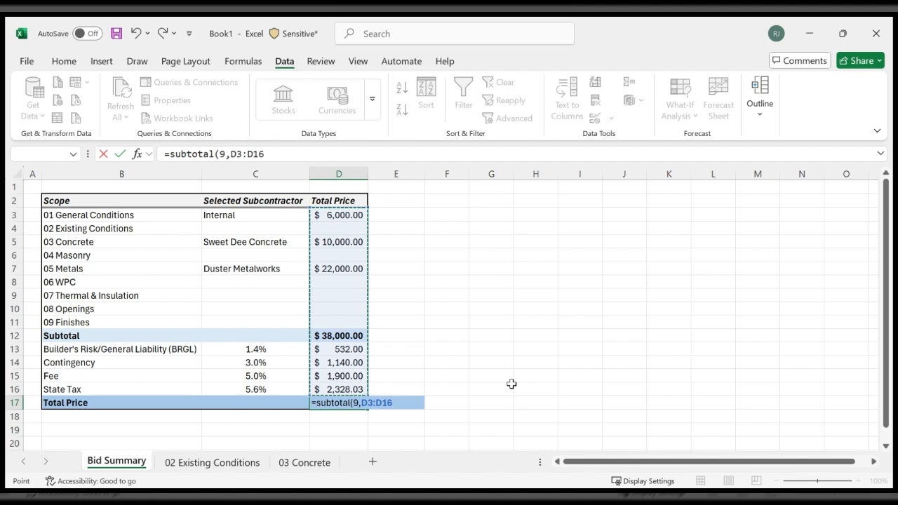
pyautogui.write(')')
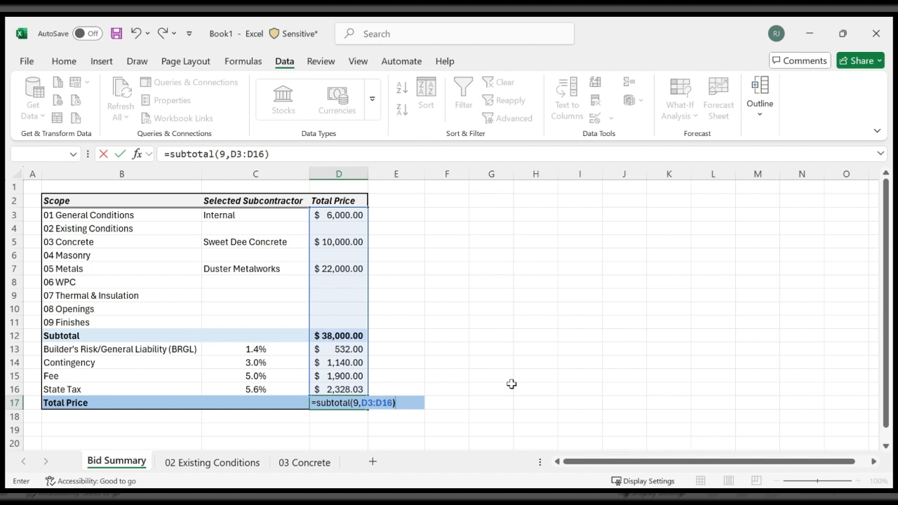
pyautogui.press('Return')
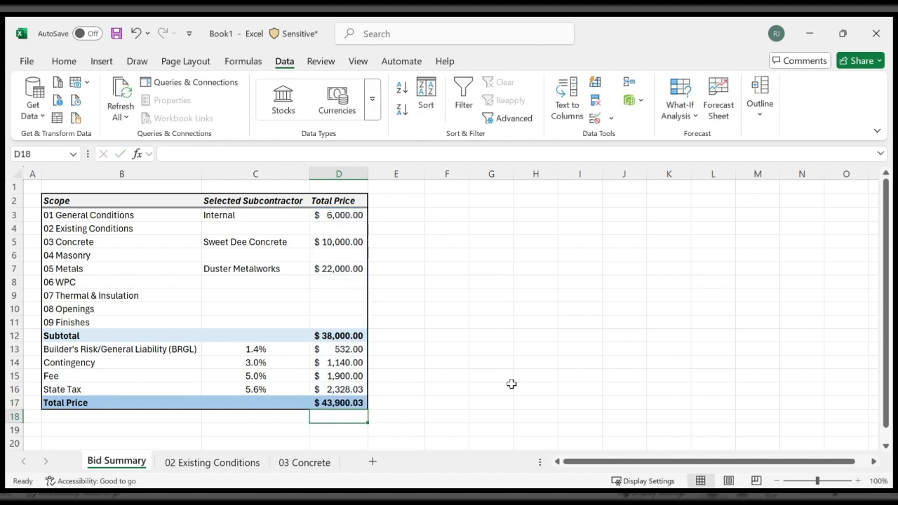